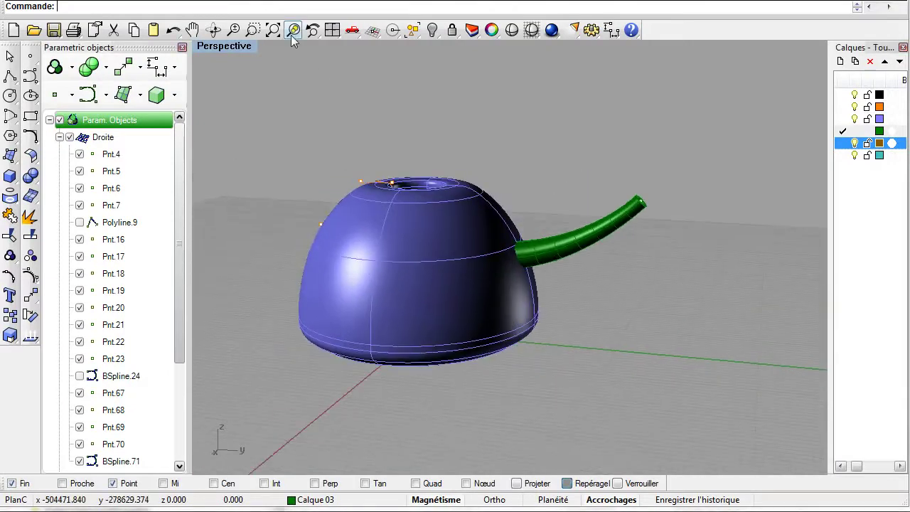
# Make the brown Calque 04 layer current and maximize the Droite view, framing the body profile
pyautogui.click(334, 30)
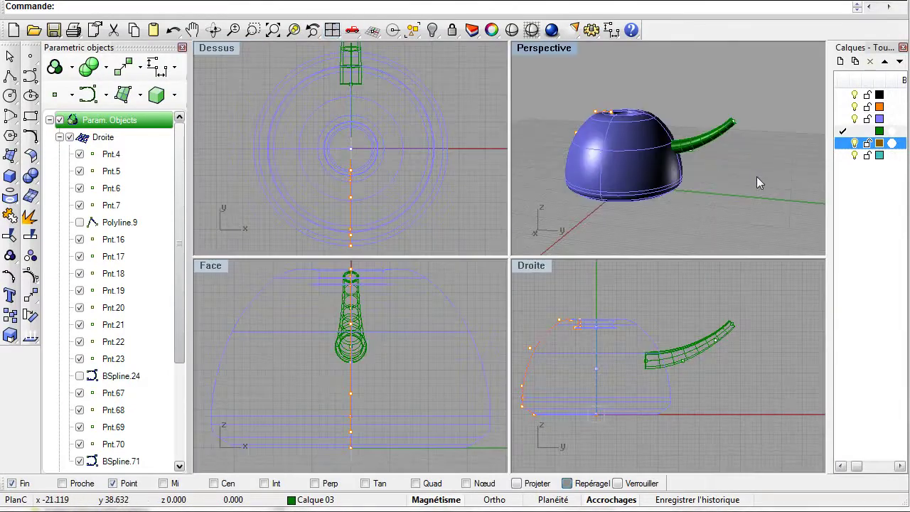
pyautogui.click(843, 144)
pyautogui.click(491, 291)
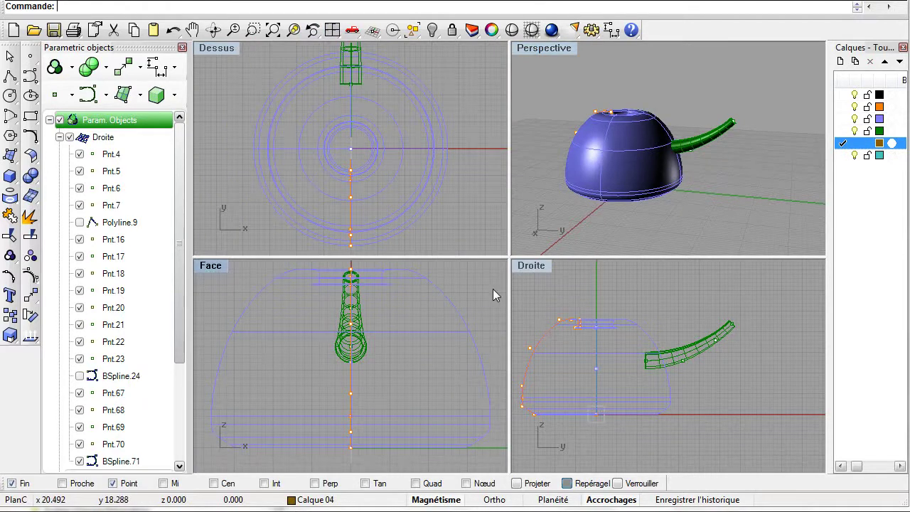
pyautogui.doubleClick(538, 266)
pyautogui.moveTo(549, 276); pyautogui.dragTo(767, 264, button='right')
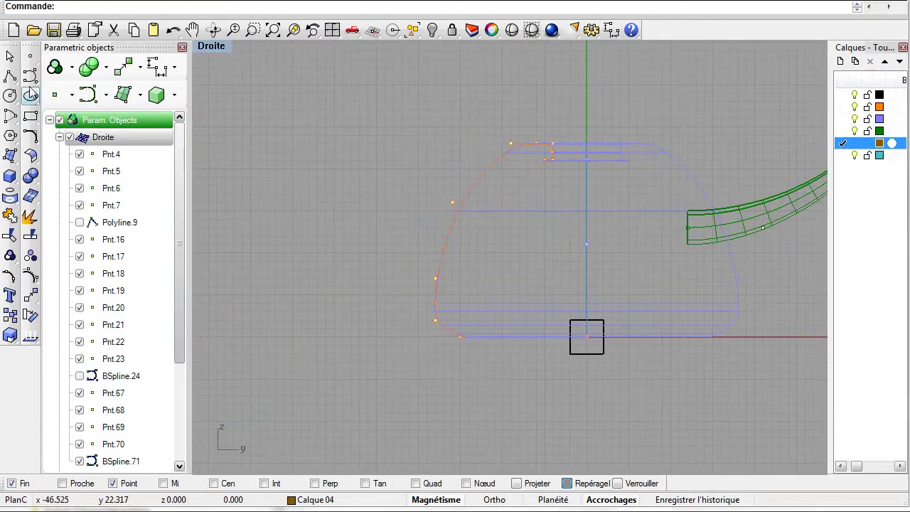
# Draw a seven-point control-point curve beside the body in the Droite view
pyautogui.click(29, 77)
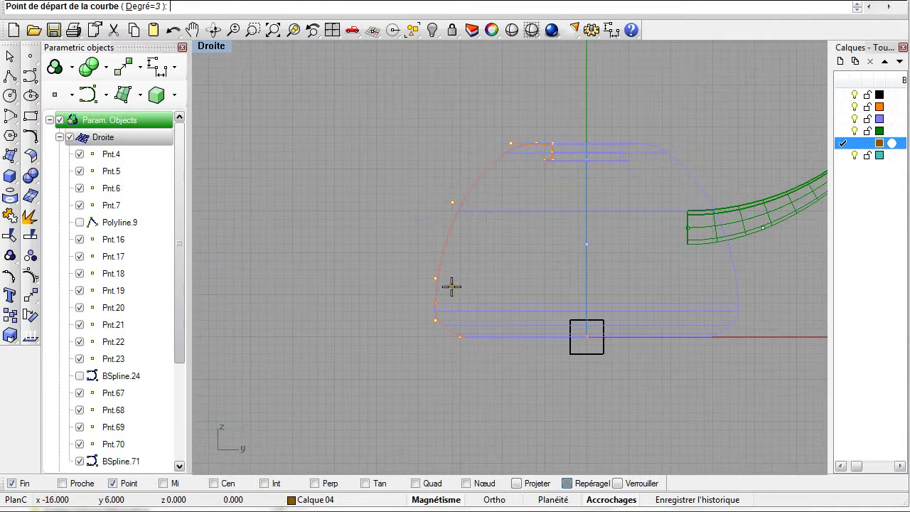
pyautogui.click(458, 273)
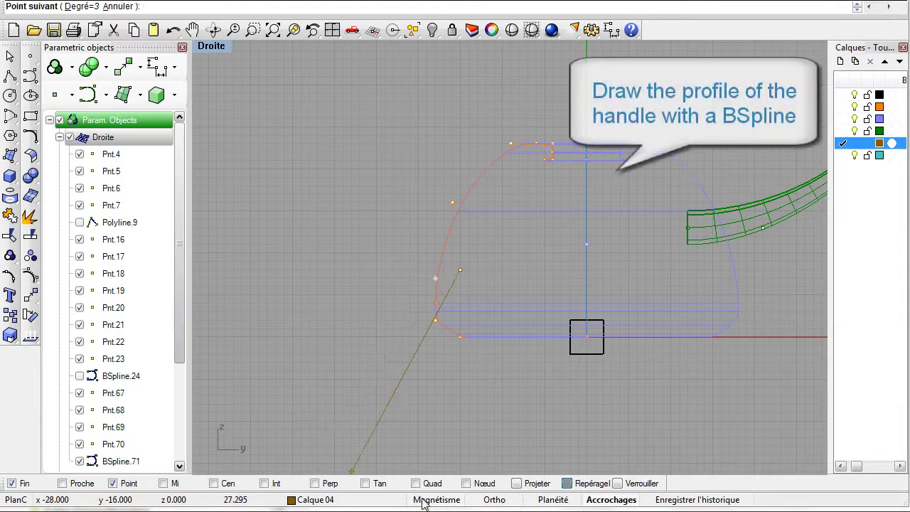
pyautogui.click(421, 266)
pyautogui.click(404, 254)
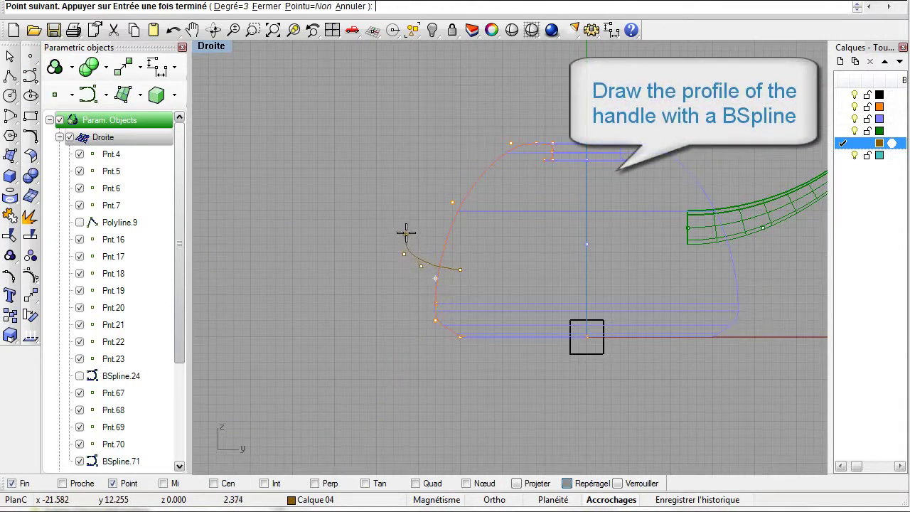
pyautogui.click(410, 221)
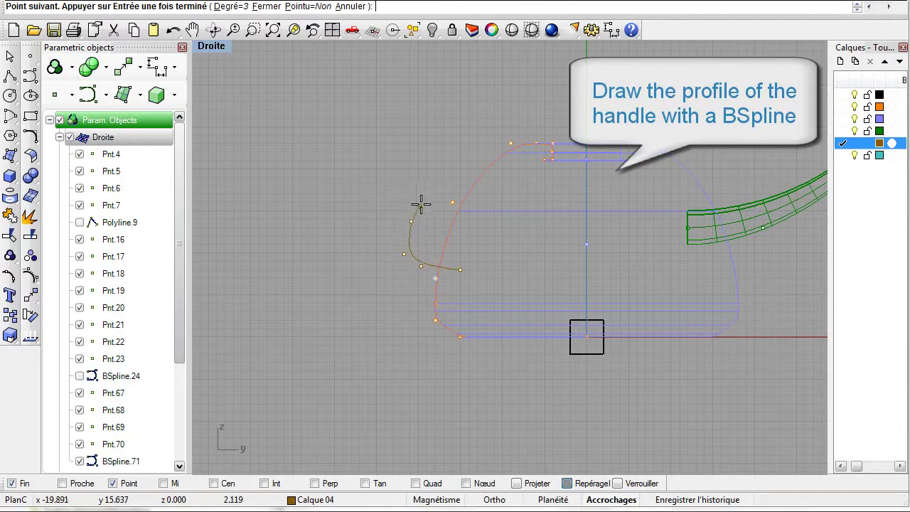
pyautogui.click(422, 158)
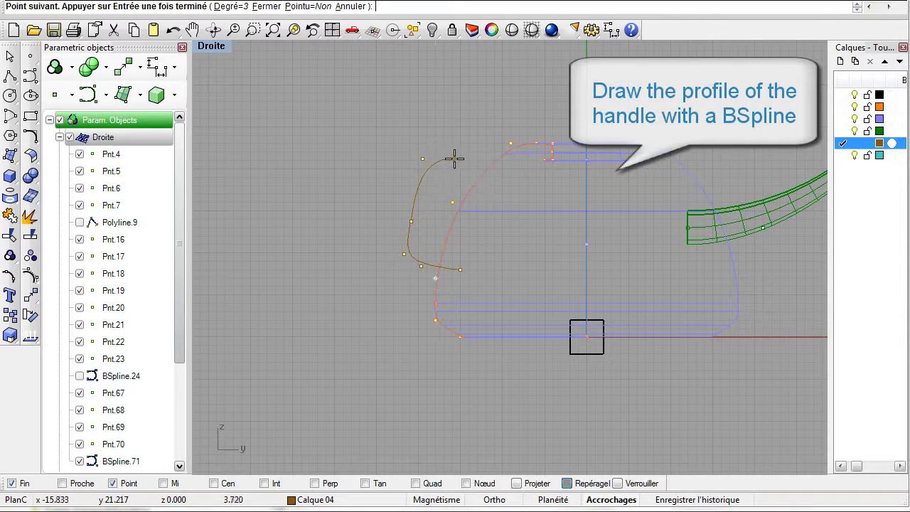
pyautogui.click(451, 158)
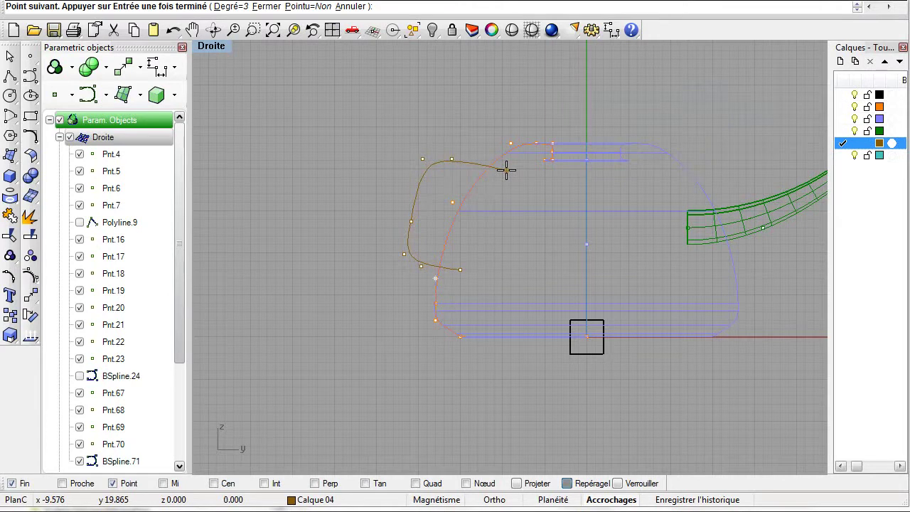
pyautogui.click(506, 169)
pyautogui.press('Return')
# Return to four viewports and orbit the perspective view so the handle curve faces front
pyautogui.click(475, 166)
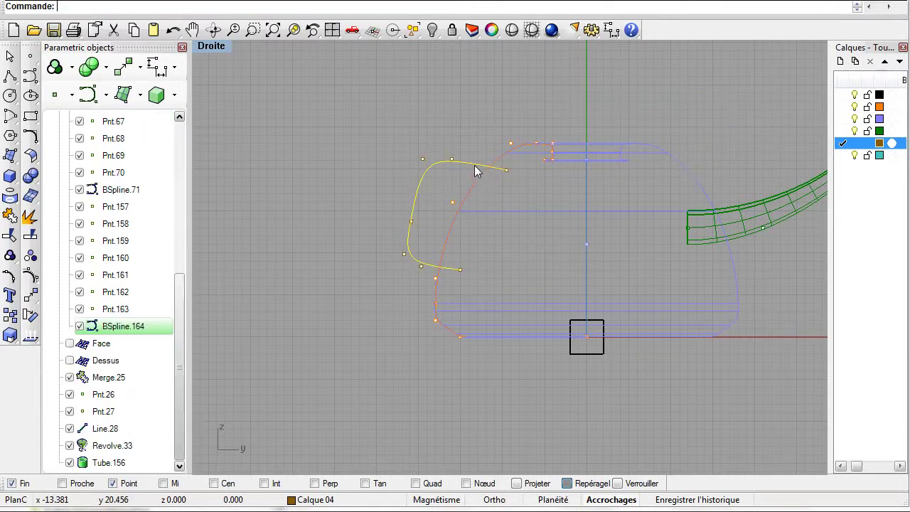
pyautogui.scroll(2, 317, 182)
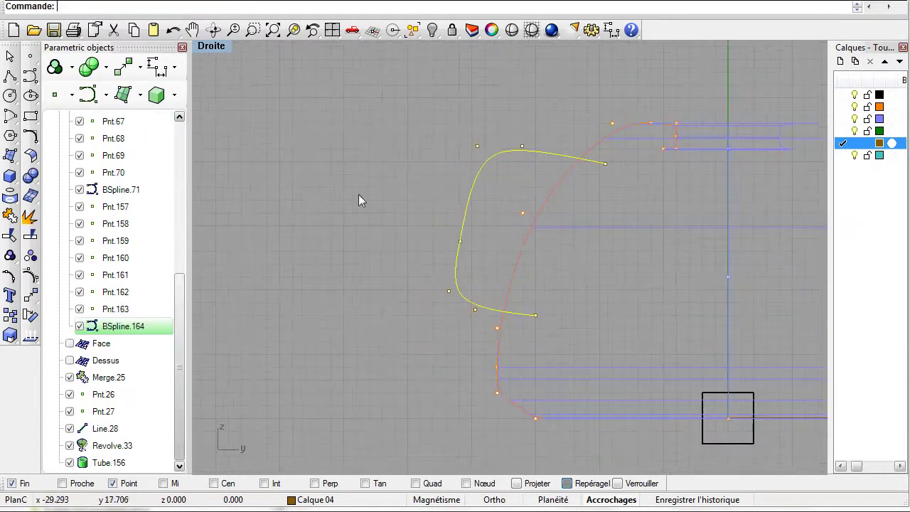
pyautogui.click(332, 29)
pyautogui.click(521, 206)
pyautogui.moveTo(567, 218); pyautogui.dragTo(650, 225, button='right')
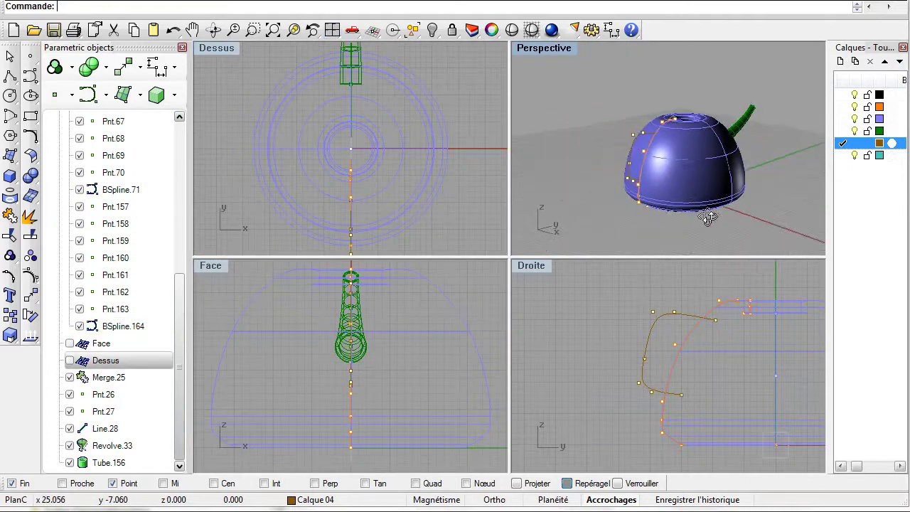
# Maximize and zoom into the Perspective view, then open the parametric primitives list
pyautogui.doubleClick(557, 48)
pyautogui.scroll(3, 377, 251)
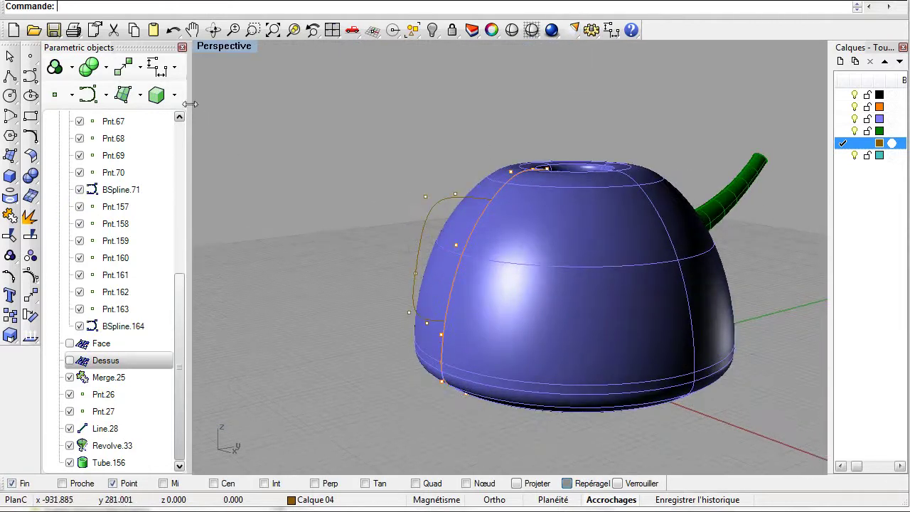
pyautogui.click(162, 105)
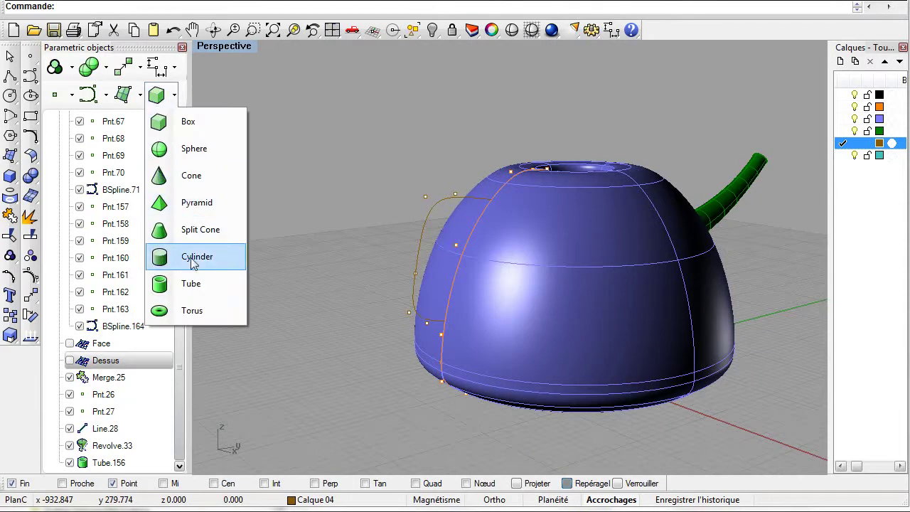
# Create a Tube along the BSpline.164 handle curve and begin entering its radii
pyautogui.click(192, 285)
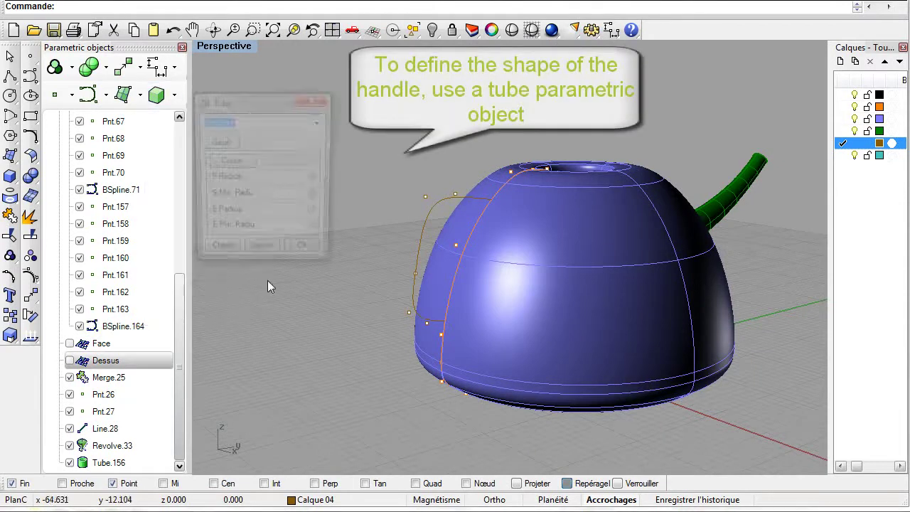
pyautogui.click(419, 252)
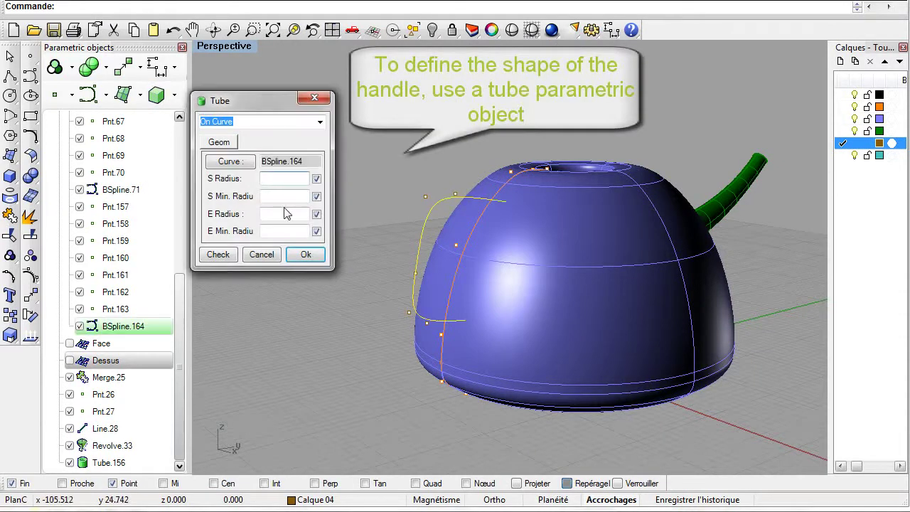
pyautogui.write('2')
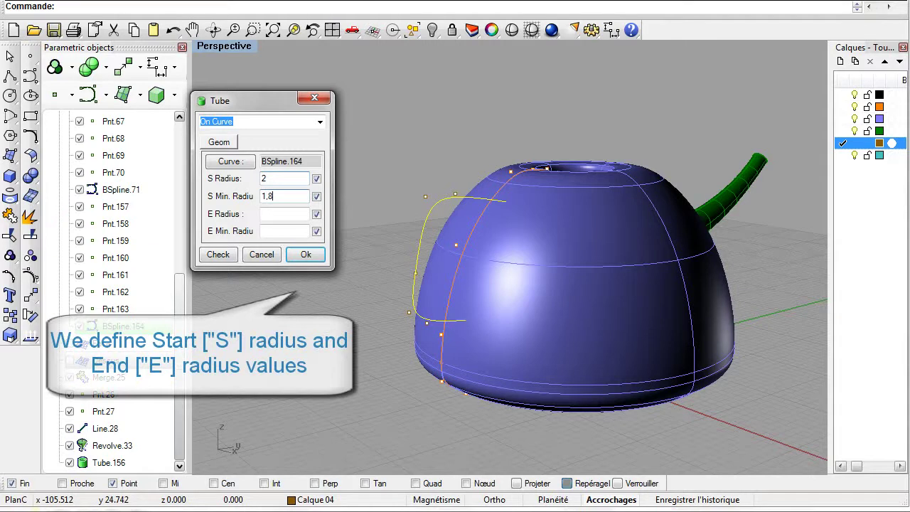
pyautogui.click(273, 214)
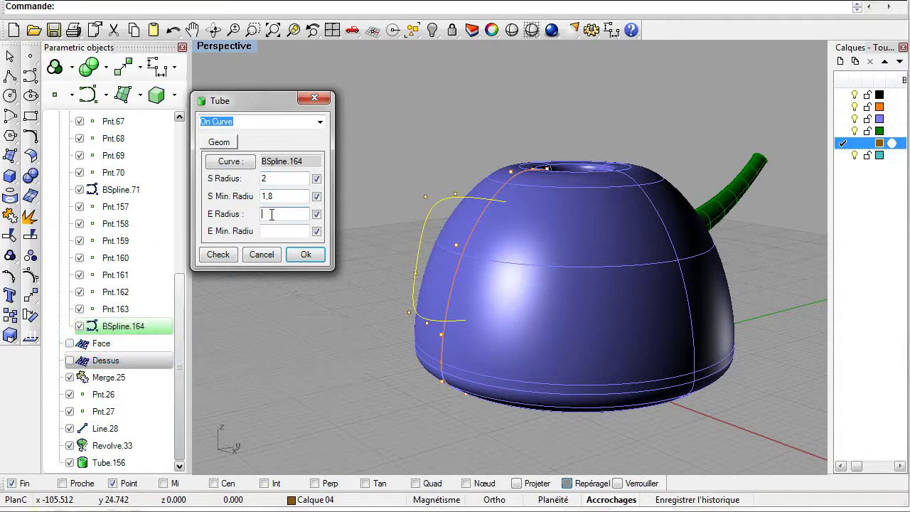
pyautogui.write('2')
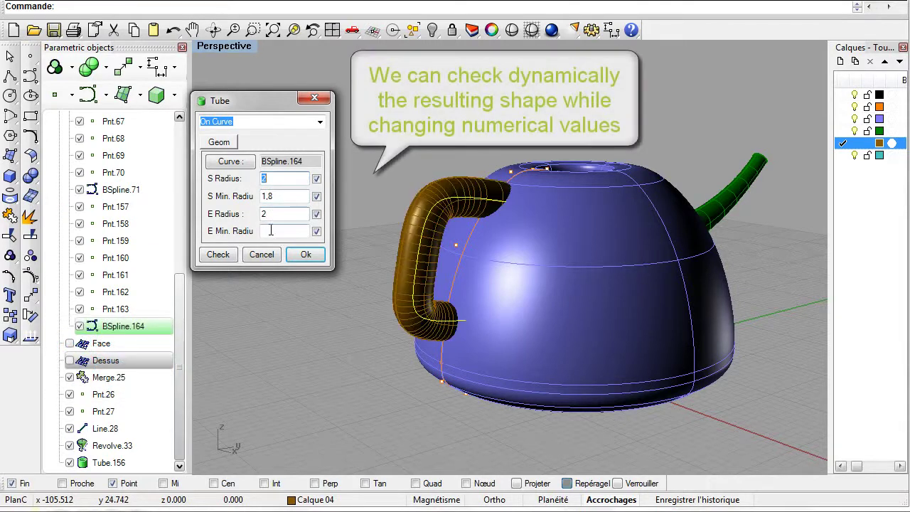
pyautogui.write('1,')
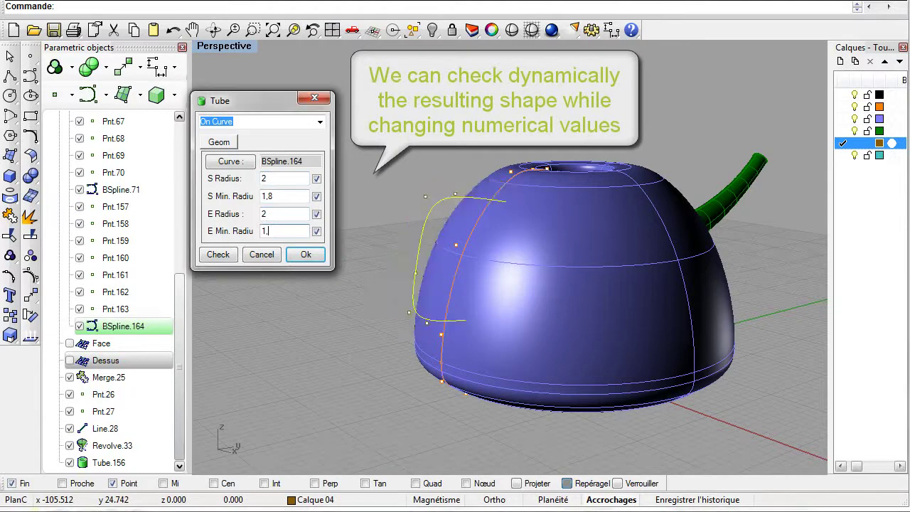
pyautogui.write('8')
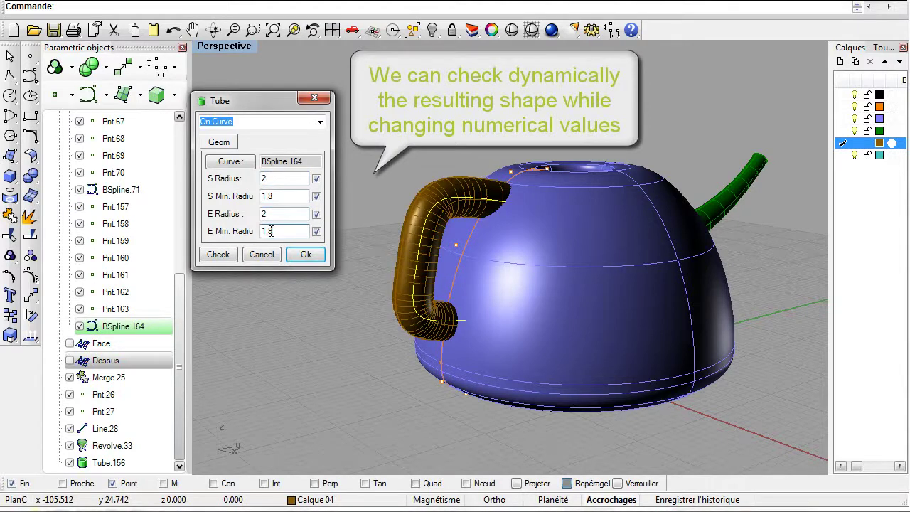
# Set start radius 1, end radius 1.2 and both minimum radii 0.8, then confirm
pyautogui.doubleClick(263, 180)
pyautogui.write('1')
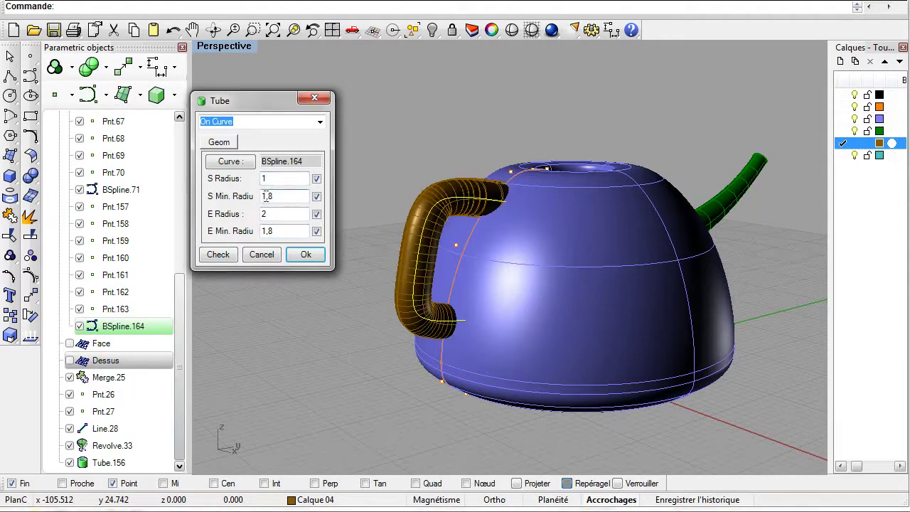
pyautogui.write('0')
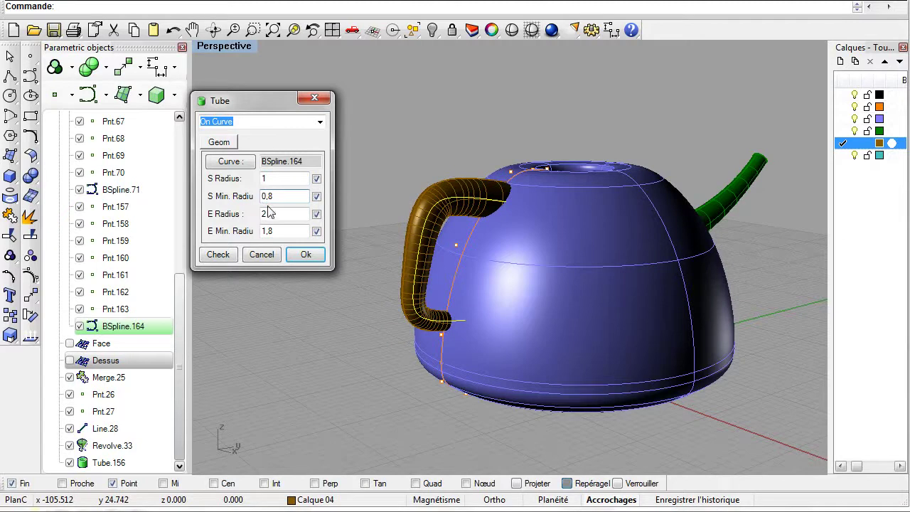
pyautogui.press('BackSpace')
pyautogui.write('1')
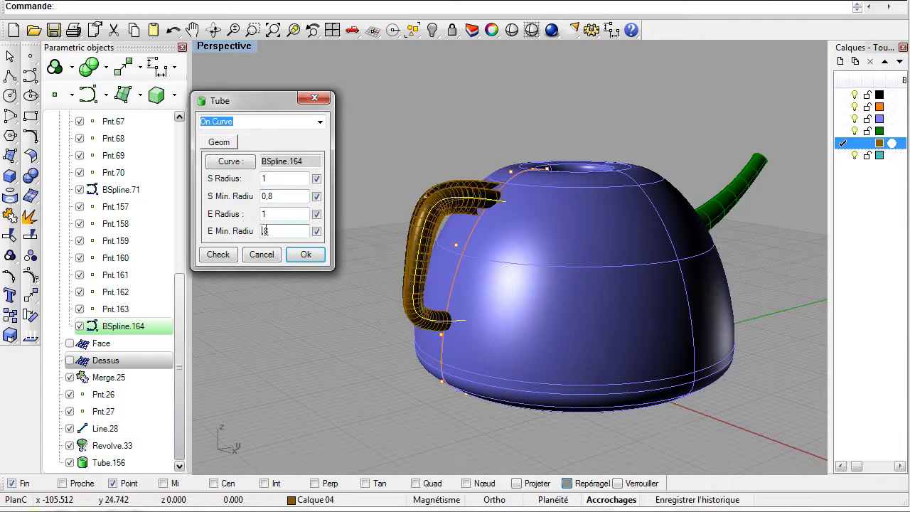
pyautogui.press('BackSpace')
pyautogui.write('0,')
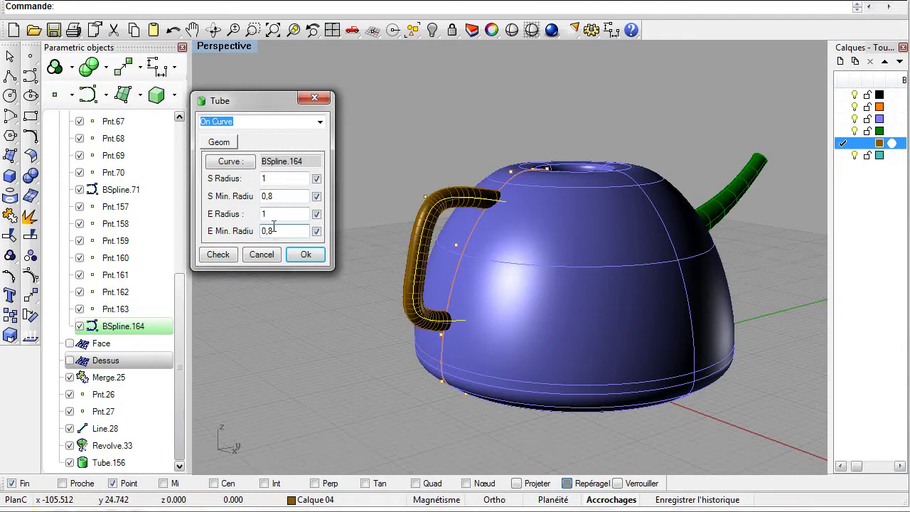
pyautogui.click(267, 214)
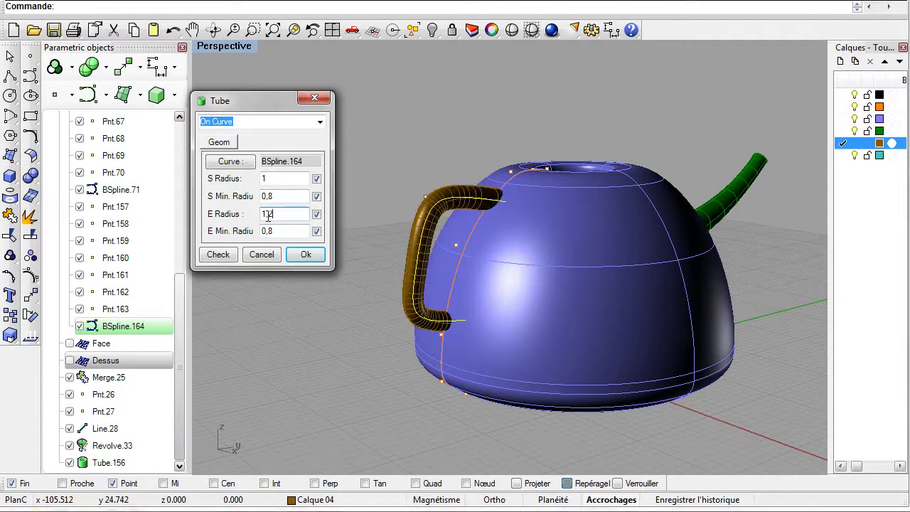
pyautogui.click(304, 254)
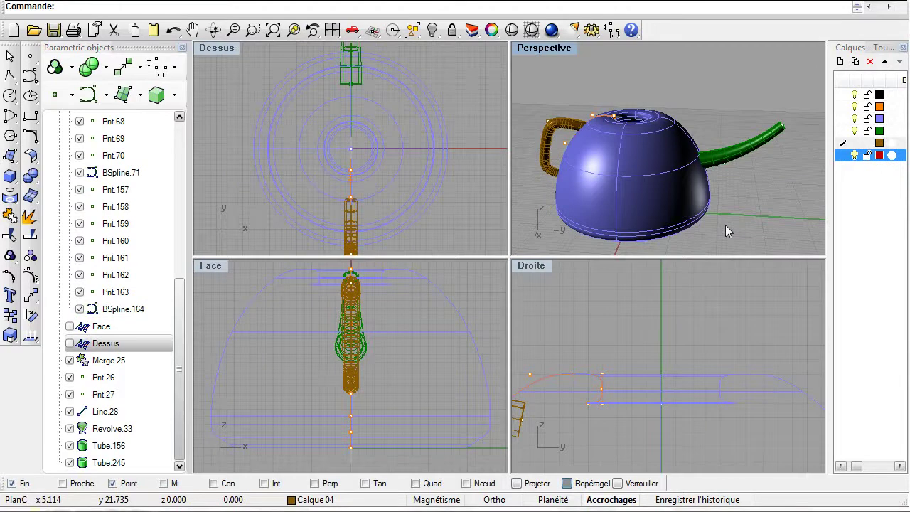
pyautogui.moveTo(724, 224); pyautogui.dragTo(729, 212, button='right')
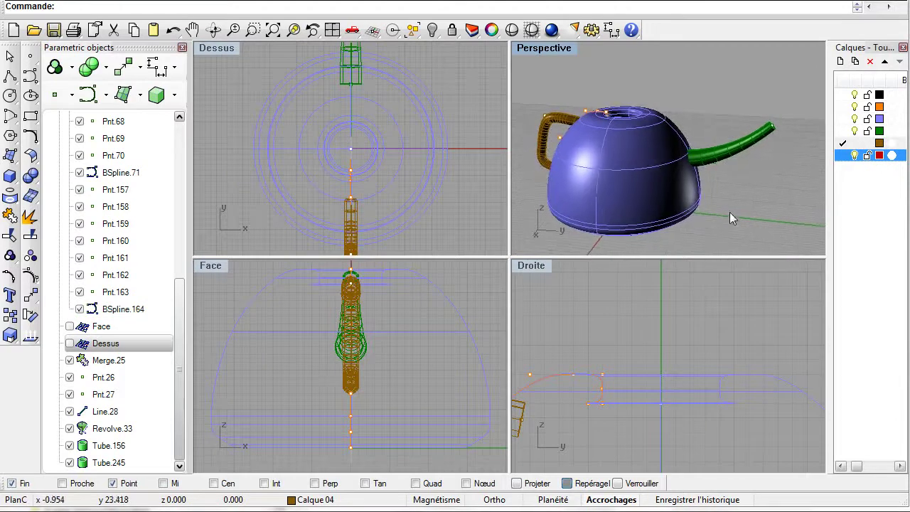
# Make Calque 05 current, maximize the Droite view, and hide Revolve.33
pyautogui.click(842, 156)
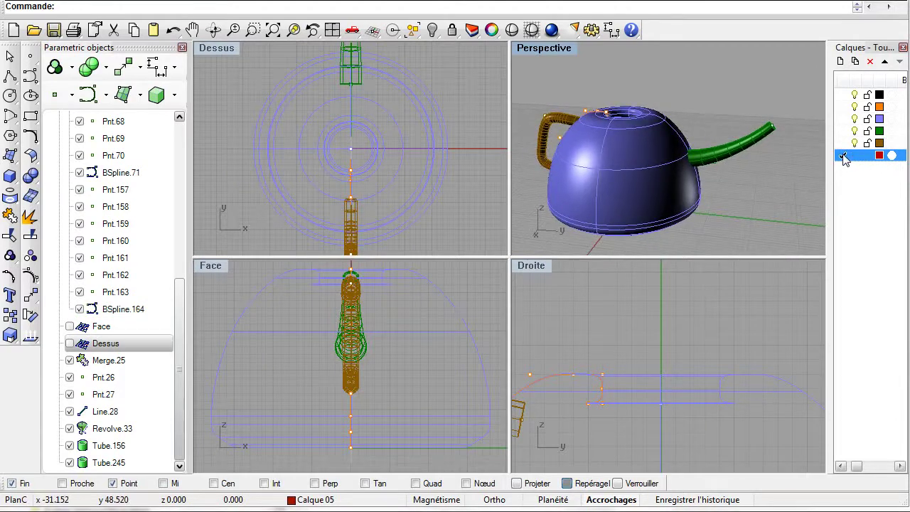
pyautogui.doubleClick(522, 266)
pyautogui.click(428, 275)
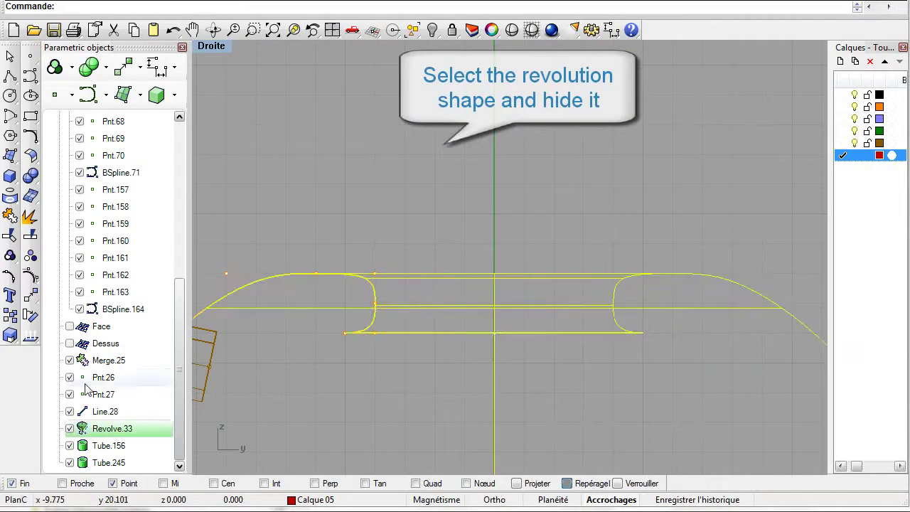
pyautogui.click(70, 429)
pyautogui.moveTo(237, 416); pyautogui.dragTo(348, 348, button='right')
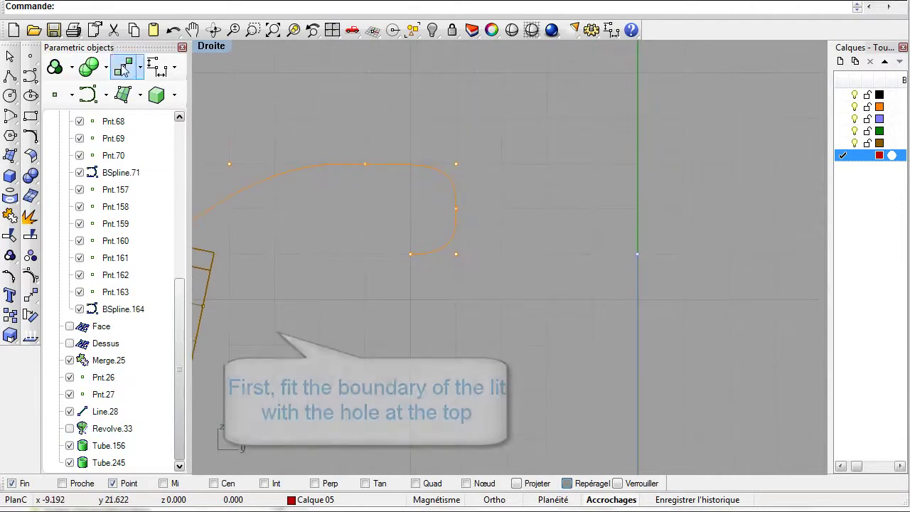
# Trim Merge.25 between Pnt.19 and Pnt.21, keeping the other side
pyautogui.click(123, 69)
pyautogui.click(135, 227)
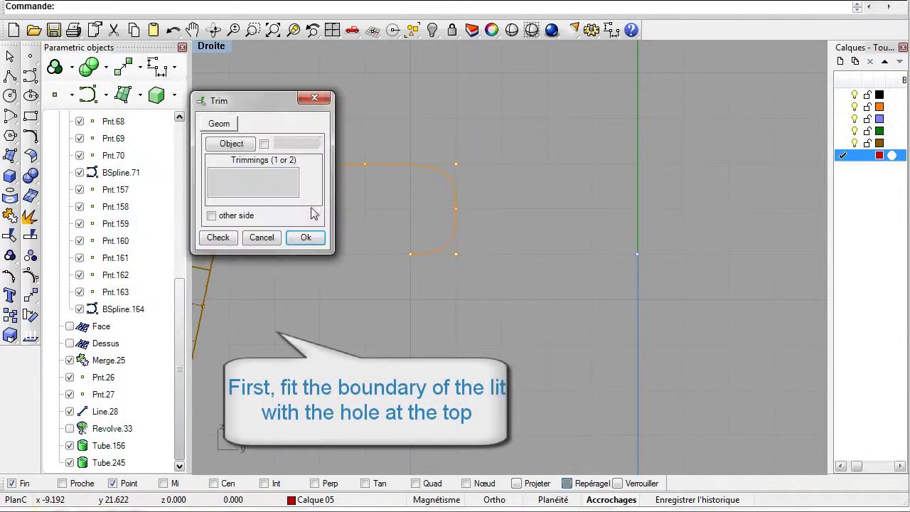
pyautogui.click(431, 169)
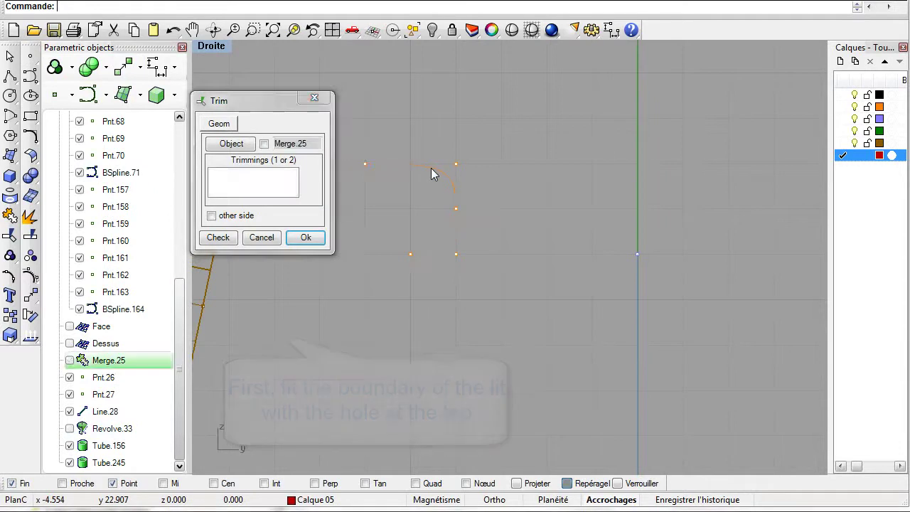
pyautogui.moveTo(287, 104); pyautogui.dragTo(257, 102)
pyautogui.click(364, 164)
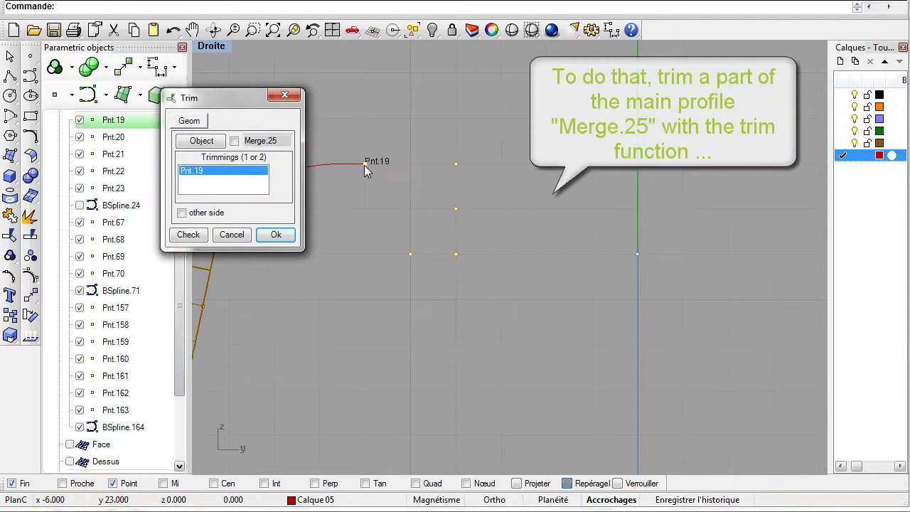
pyautogui.moveTo(221, 102); pyautogui.dragTo(188, 97)
pyautogui.click(149, 209)
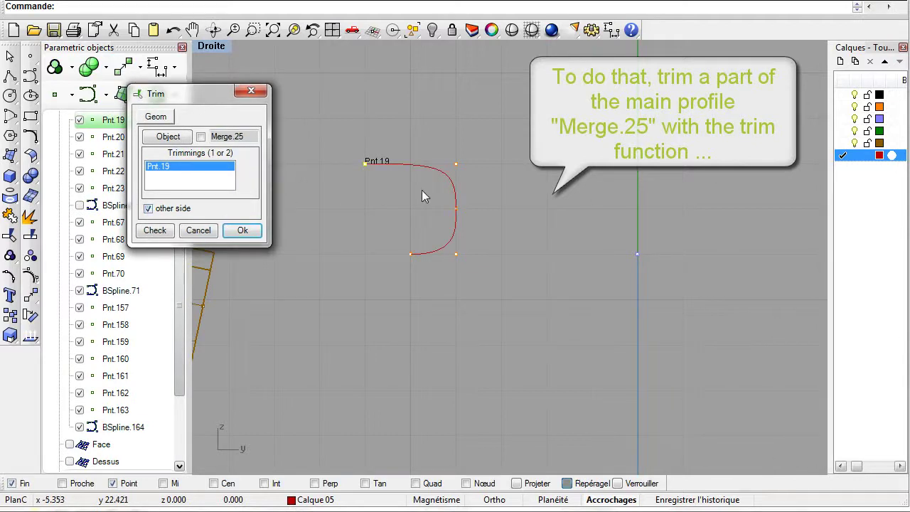
pyautogui.click(459, 210)
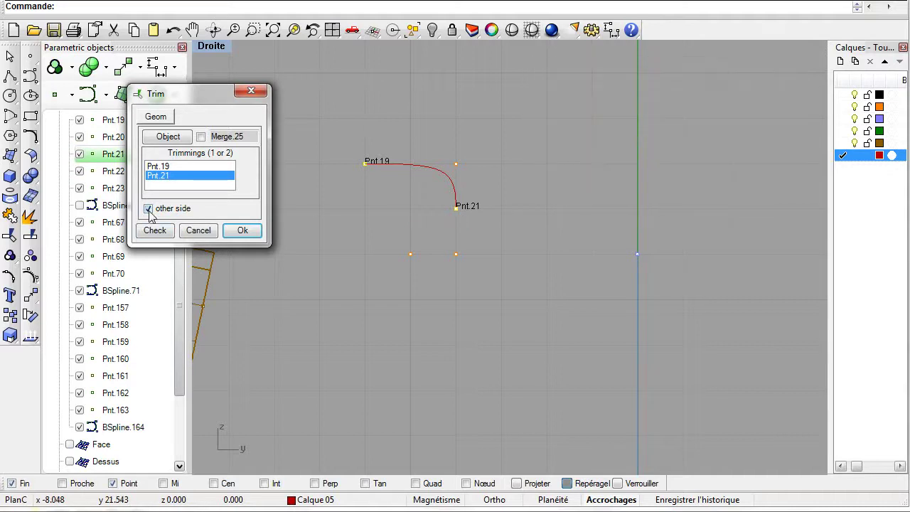
pyautogui.click(242, 231)
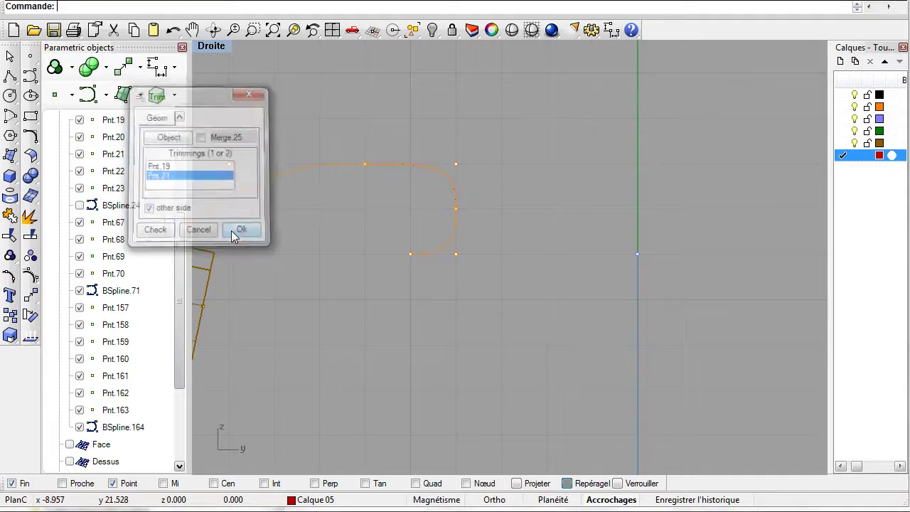
# Offset Trim.248 by 1 toward the opposite side, previewing the offset curve
pyautogui.click(391, 166)
pyautogui.click(433, 199)
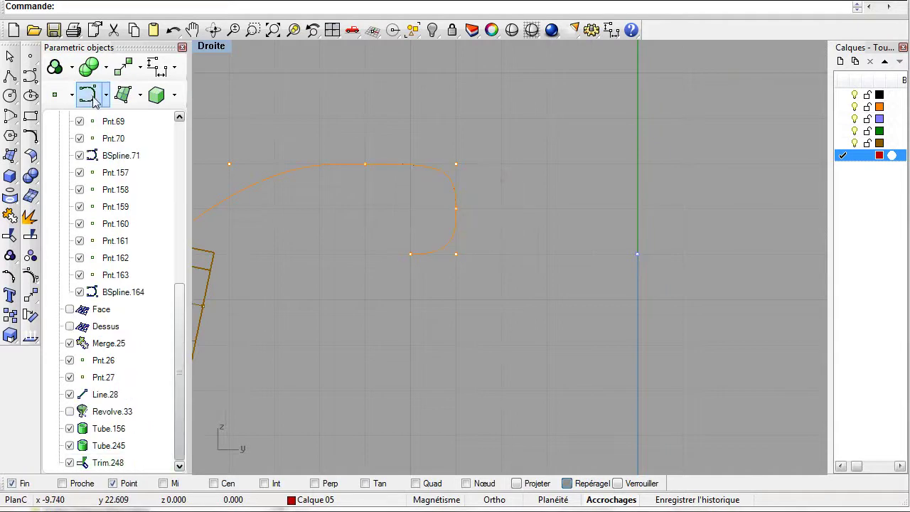
pyautogui.click(90, 100)
pyautogui.click(122, 345)
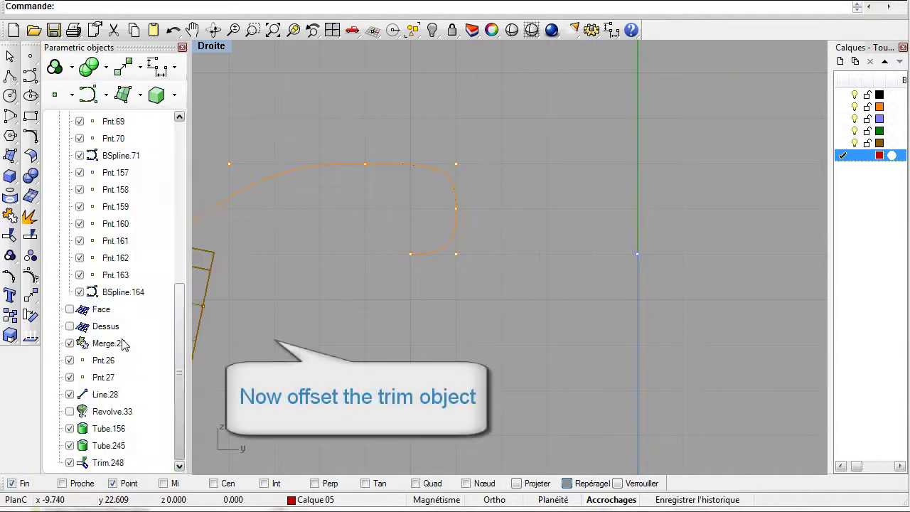
pyautogui.click(417, 169)
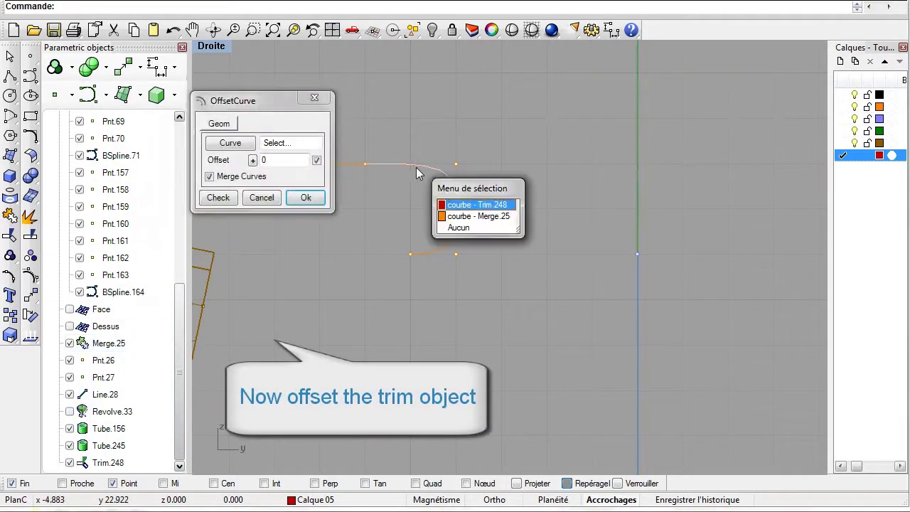
pyautogui.click(473, 205)
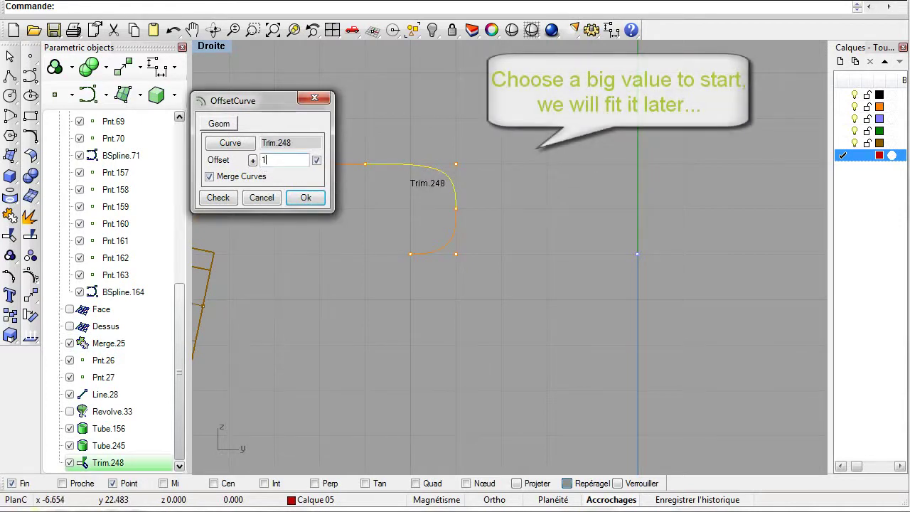
pyautogui.write('1')
pyautogui.click(252, 160)
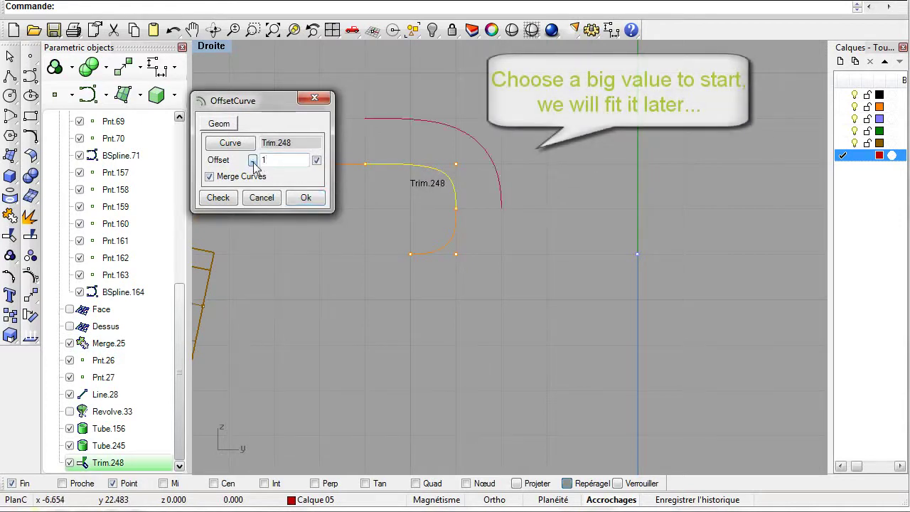
# Confirm the offset and place points Pnt.269 and Pnt.271 at its two ends
pyautogui.click(304, 197)
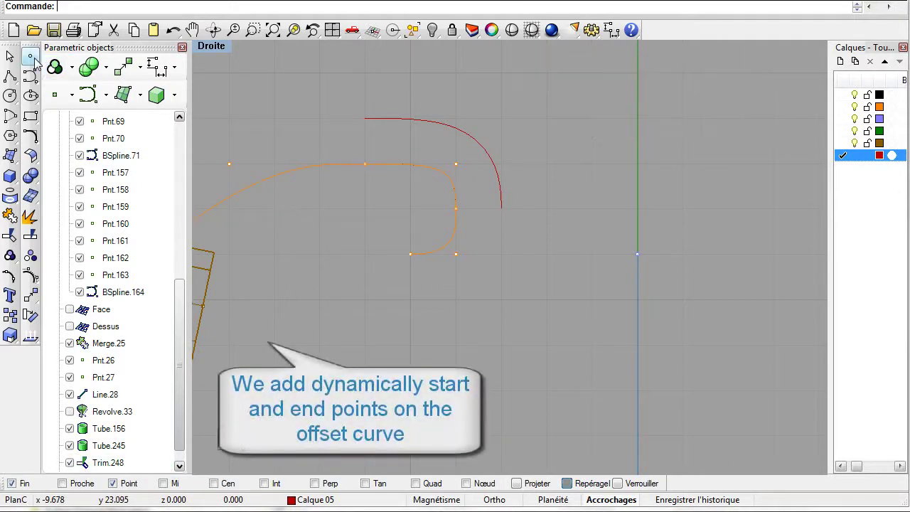
pyautogui.click(31, 59)
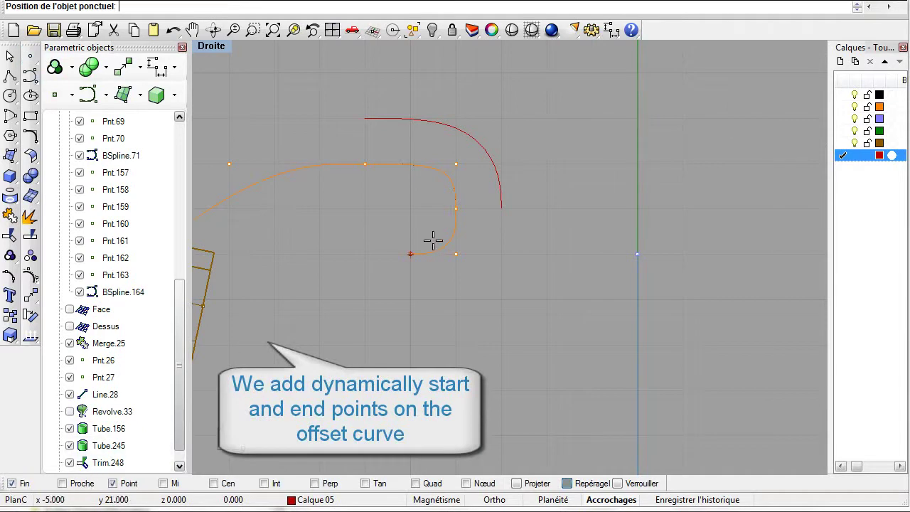
pyautogui.click(502, 210)
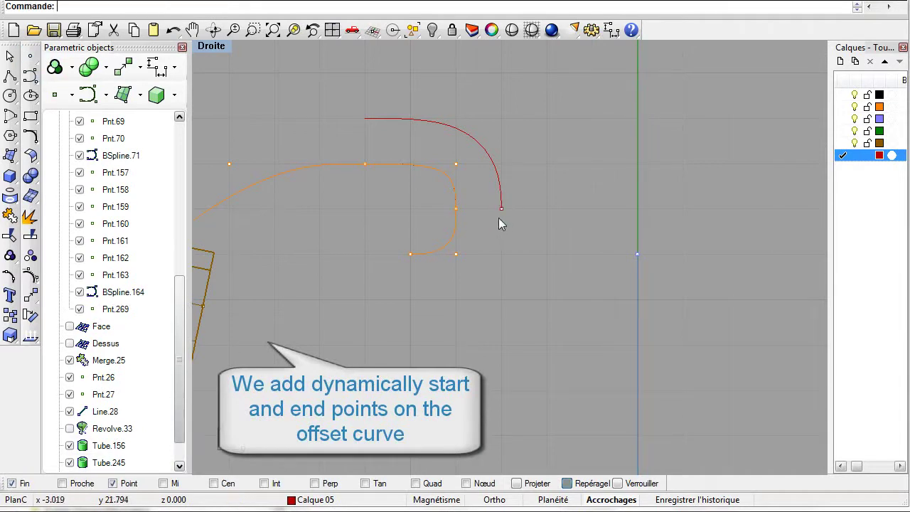
pyautogui.click(31, 61)
pyautogui.click(365, 118)
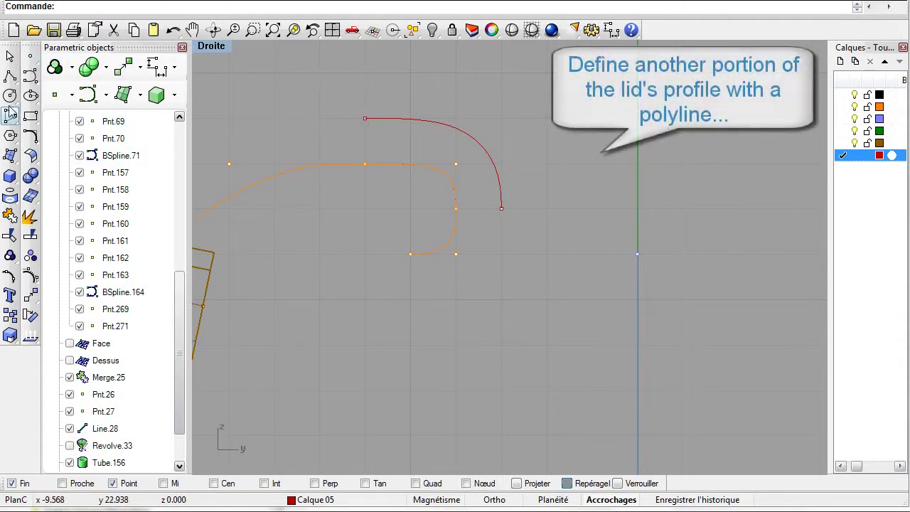
# Draw a horizontal polyline from the offset curve's lower end to the vertical axis
pyautogui.click(10, 76)
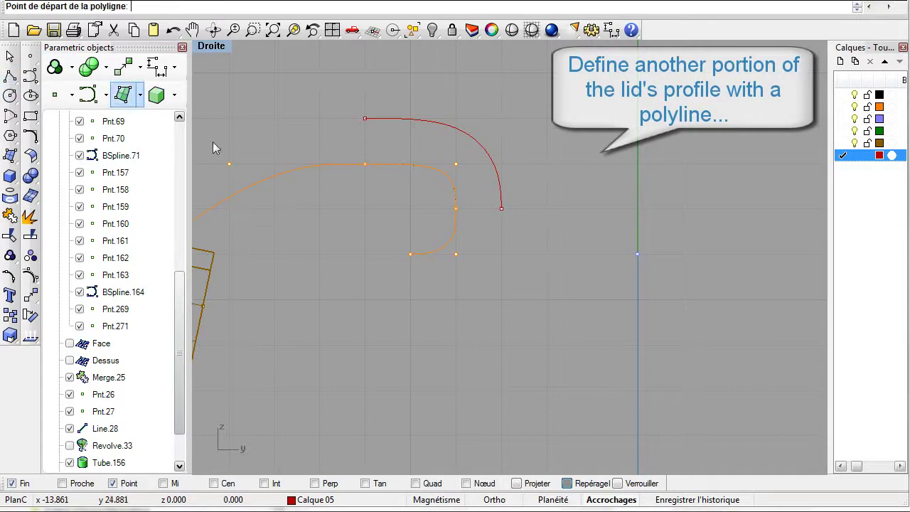
pyautogui.click(502, 208)
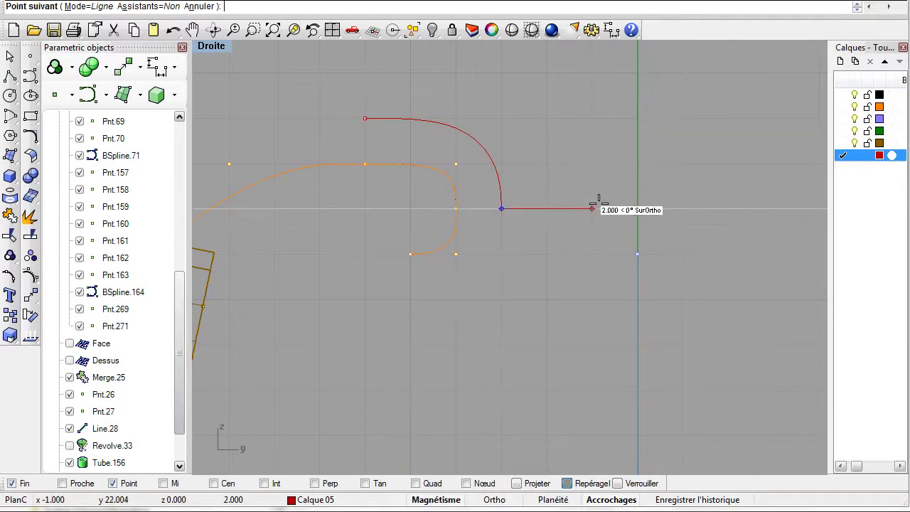
pyautogui.click(630, 207)
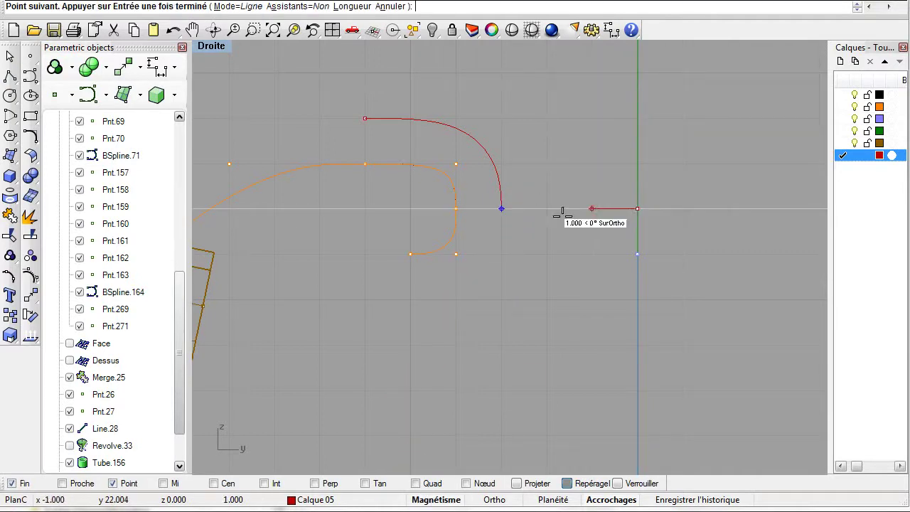
pyautogui.press('Return')
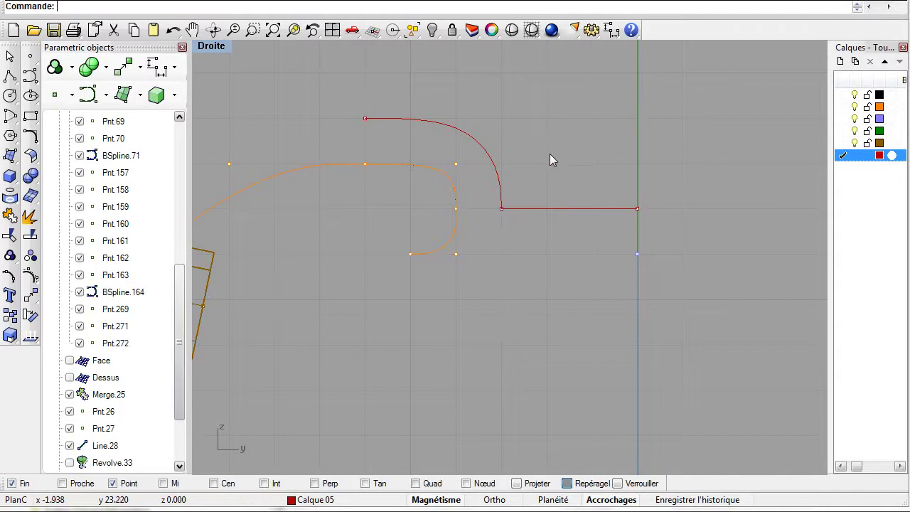
pyautogui.moveTo(547, 156); pyautogui.dragTo(522, 351, button='right')
# Draw a five-point curve from the offset curve's top end to the vertical axis
pyautogui.click(30, 75)
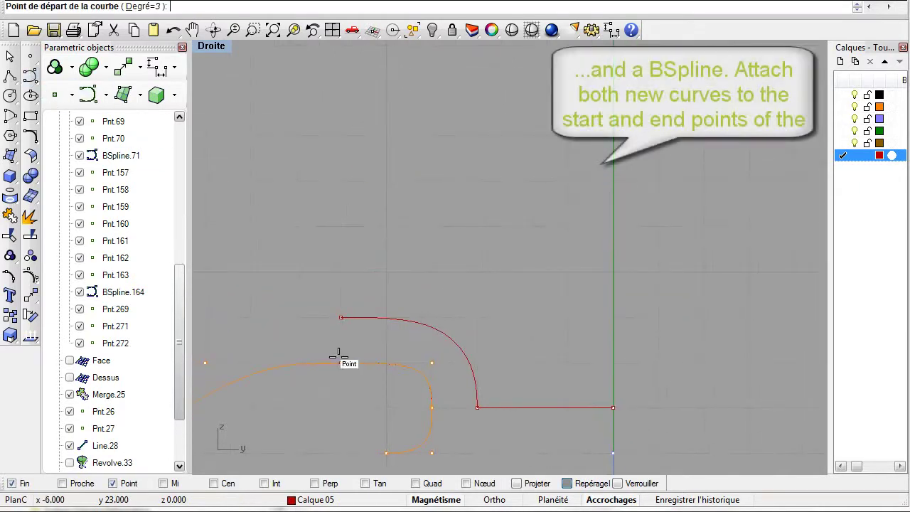
pyautogui.click(341, 318)
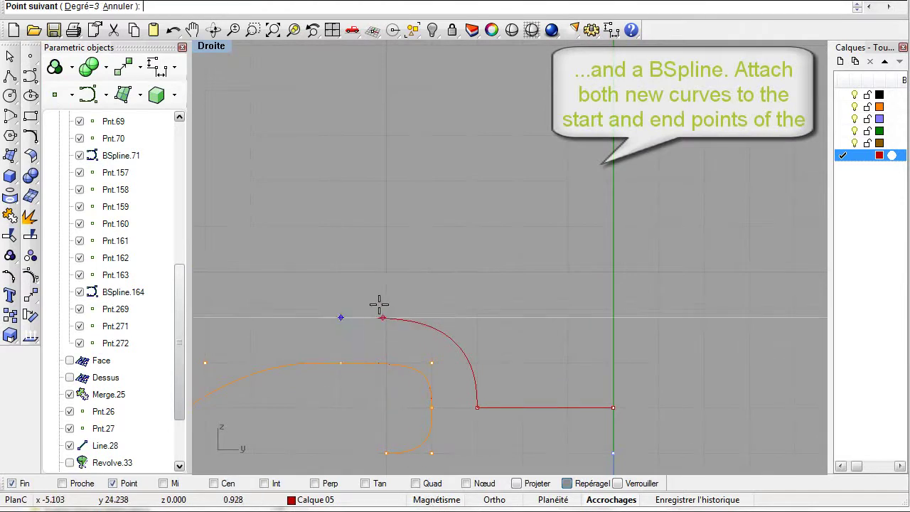
pyautogui.click(340, 273)
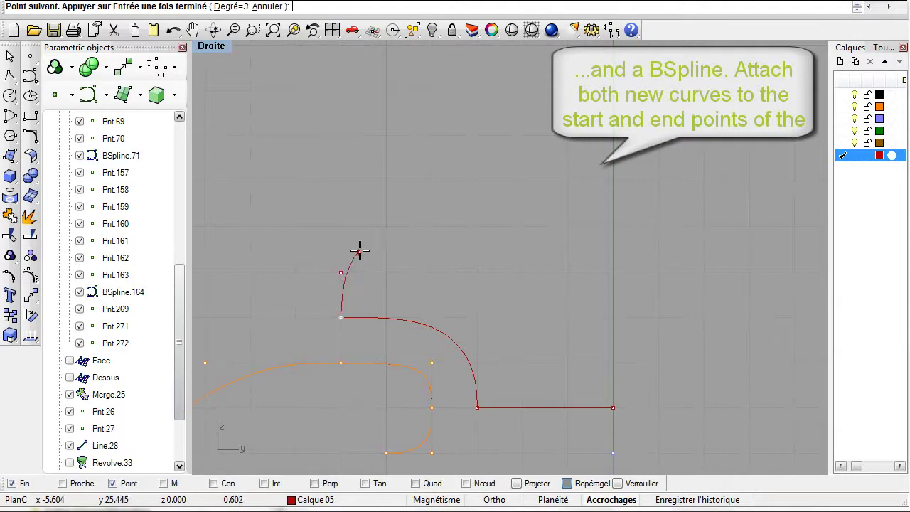
pyautogui.click(389, 226)
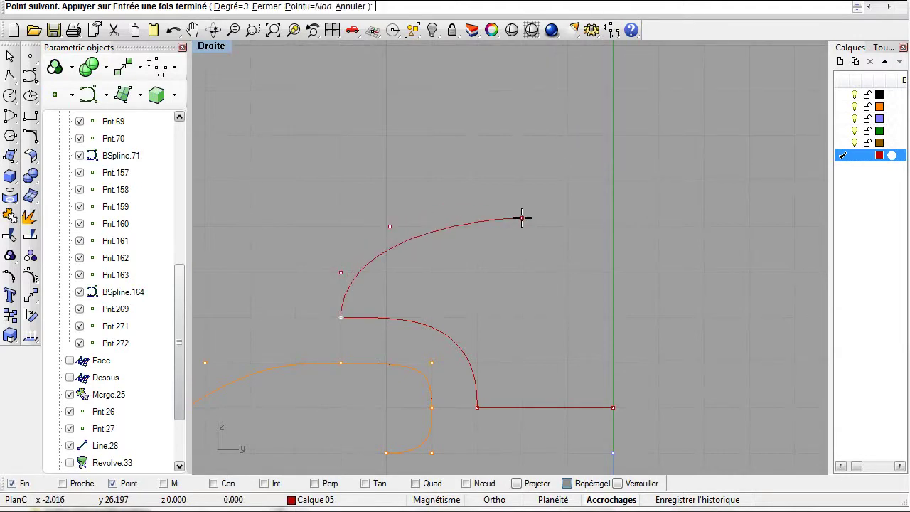
pyautogui.click(521, 218)
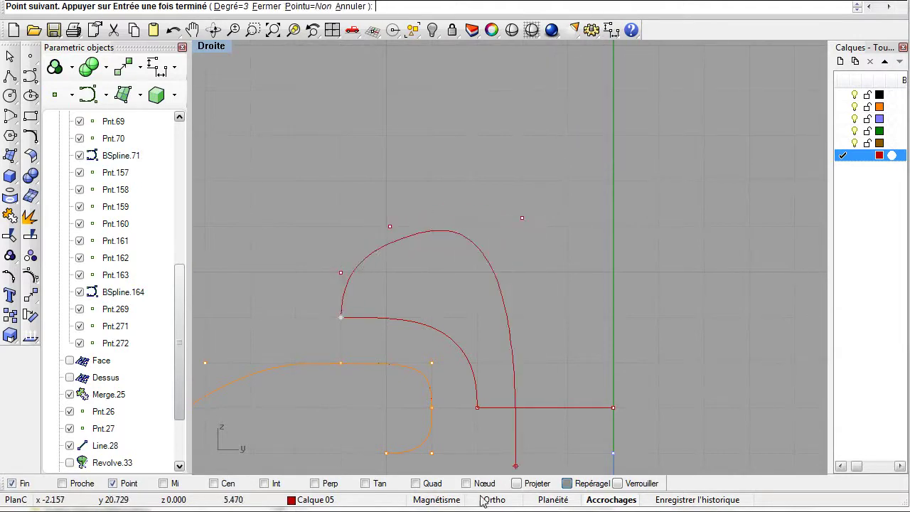
pyautogui.click(613, 224)
pyautogui.press('Return')
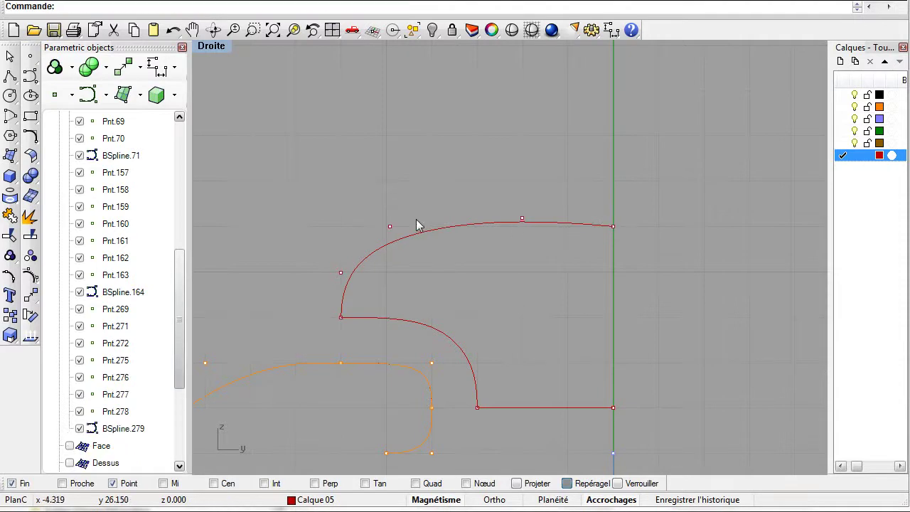
# Lower control point Pnt.277 to flatten the curve at the axis and view the whole lid profile
pyautogui.click(522, 219)
pyautogui.moveTo(521, 219); pyautogui.dragTo(522, 226)
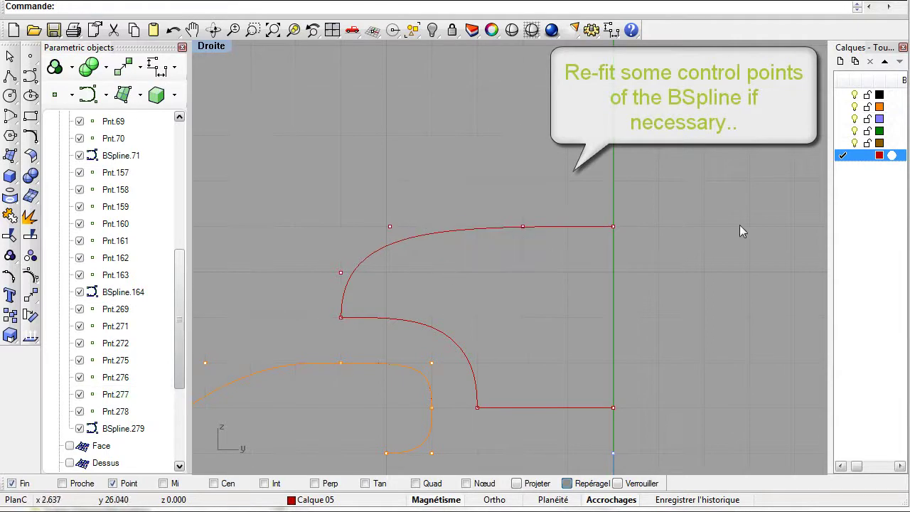
pyautogui.scroll(-3, 503, 316)
pyautogui.moveTo(503, 316); pyautogui.dragTo(437, 206, button='right')
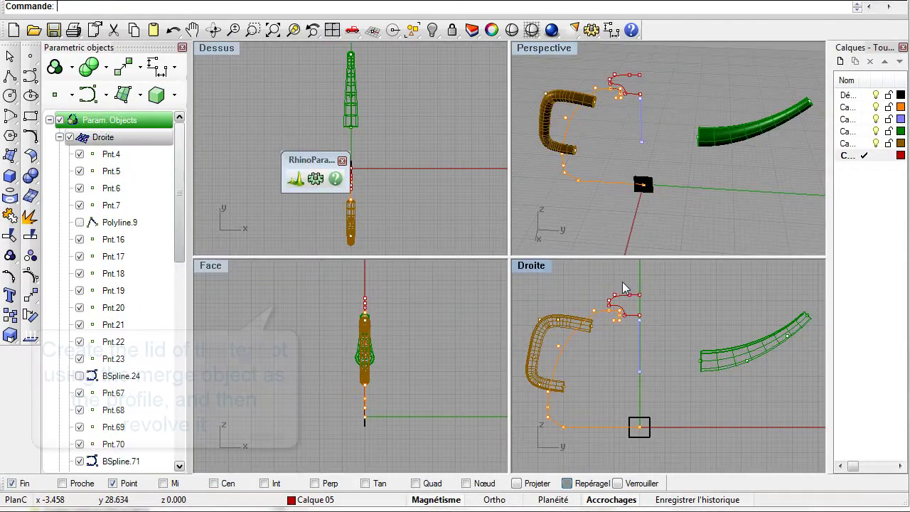
# Merge Polyline.274, OffsetCurve.267 and BSpline.279 into a single lid-profile curve
pyautogui.doubleClick(541, 264)
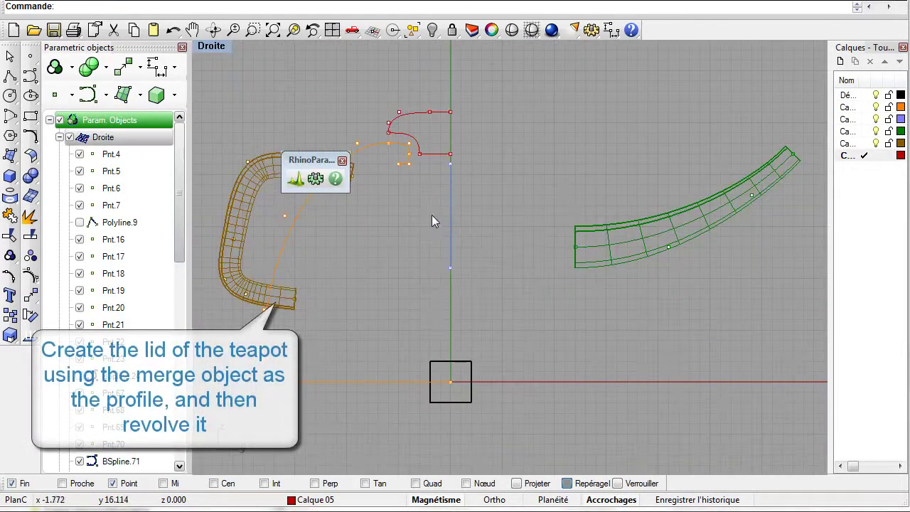
pyautogui.click(126, 65)
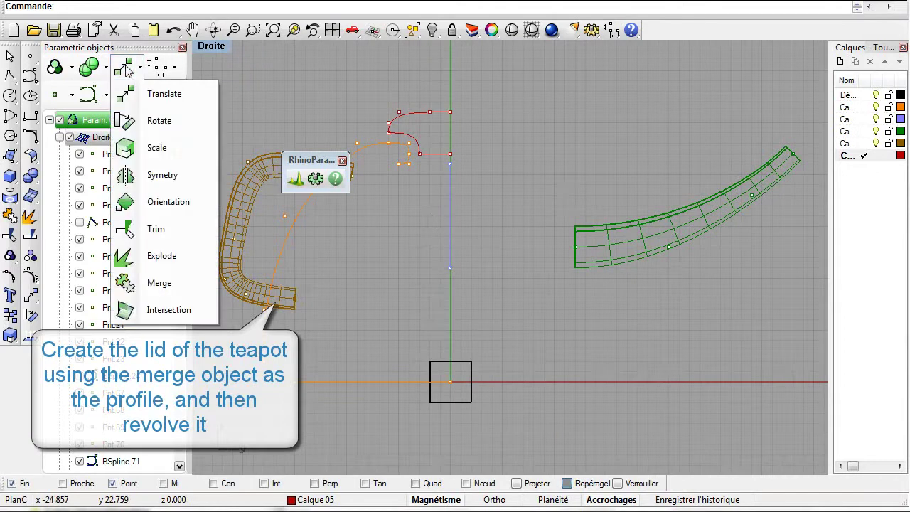
pyautogui.click(155, 282)
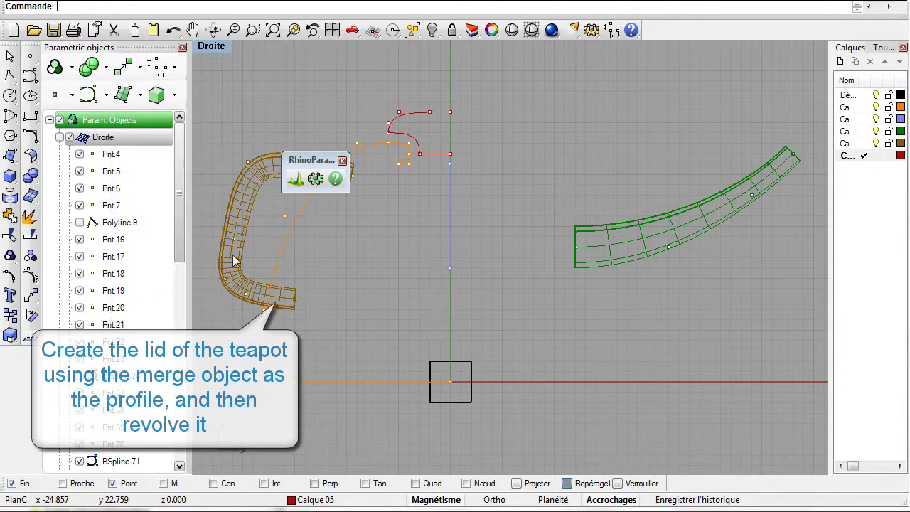
pyautogui.click(434, 154)
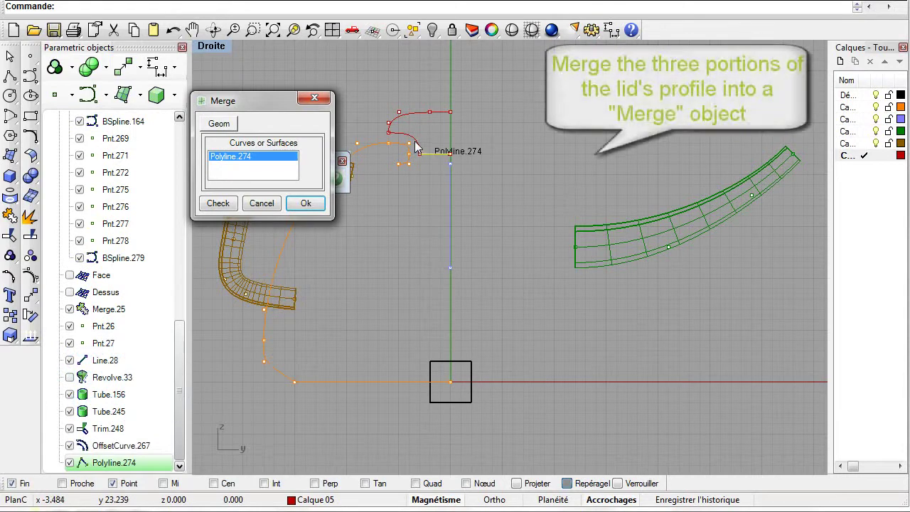
pyautogui.click(417, 146)
pyautogui.click(414, 120)
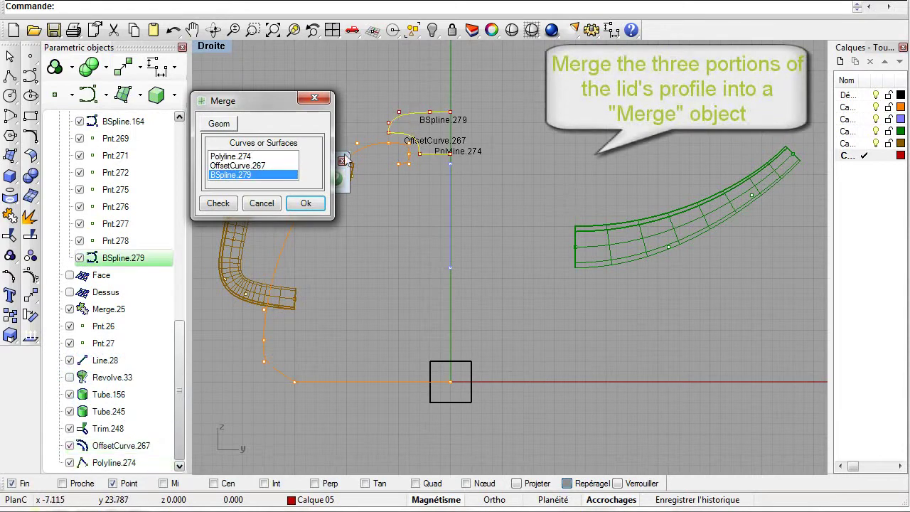
pyautogui.click(307, 203)
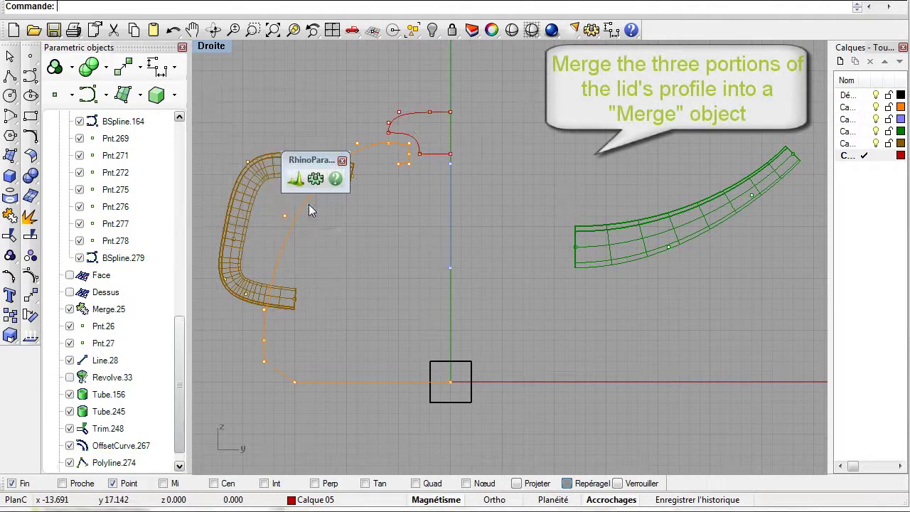
# Select the new Merge.281 curve and return to the four-view layout
pyautogui.rightClick(334, 260)
pyautogui.click(178, 379)
pyautogui.click(112, 463)
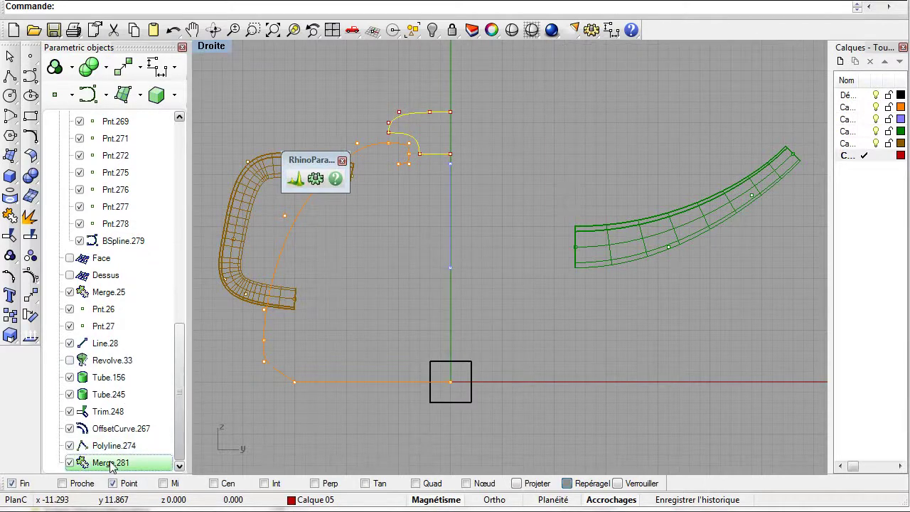
pyautogui.click(332, 30)
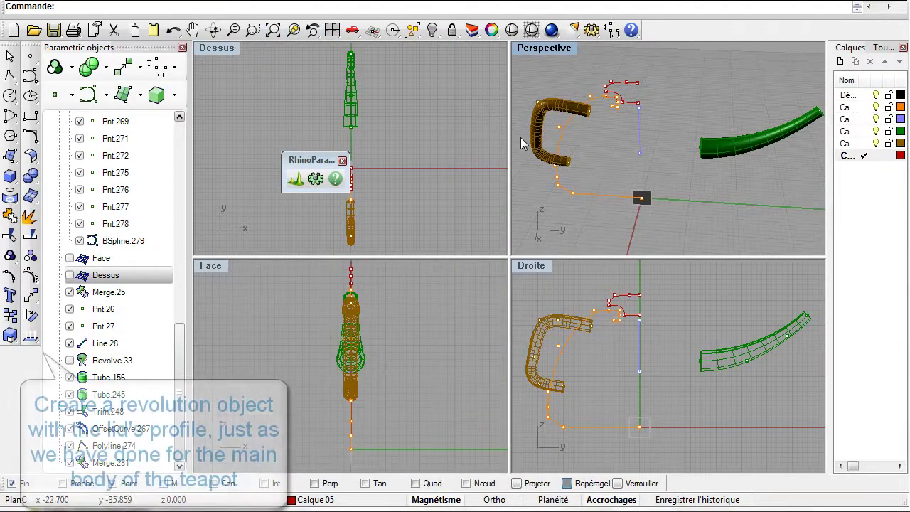
# Revolve Merge.281 around a vertical axis set in the side view, keeping a 0° start angle
pyautogui.click(10, 156)
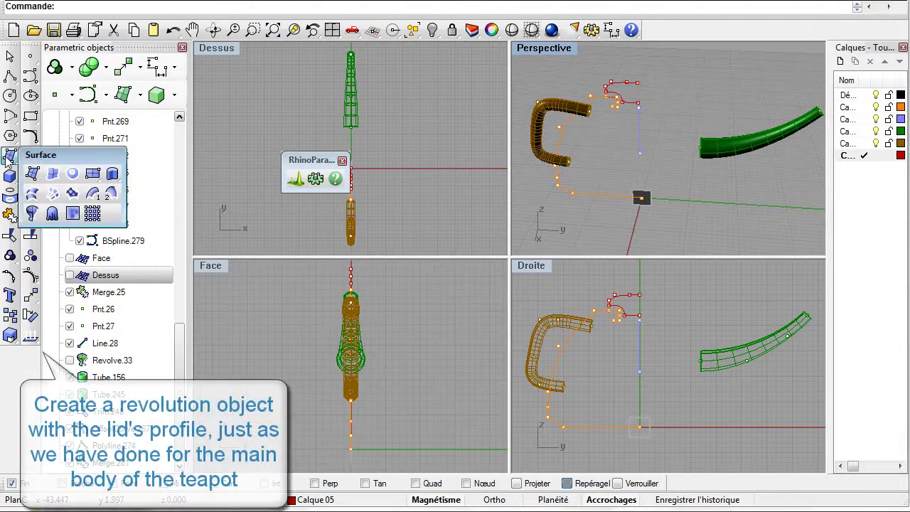
pyautogui.click(32, 213)
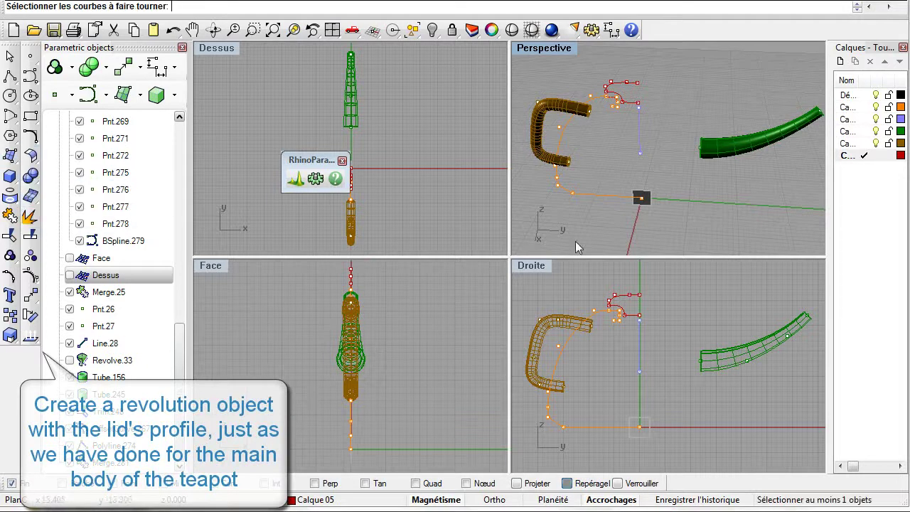
pyautogui.click(623, 302)
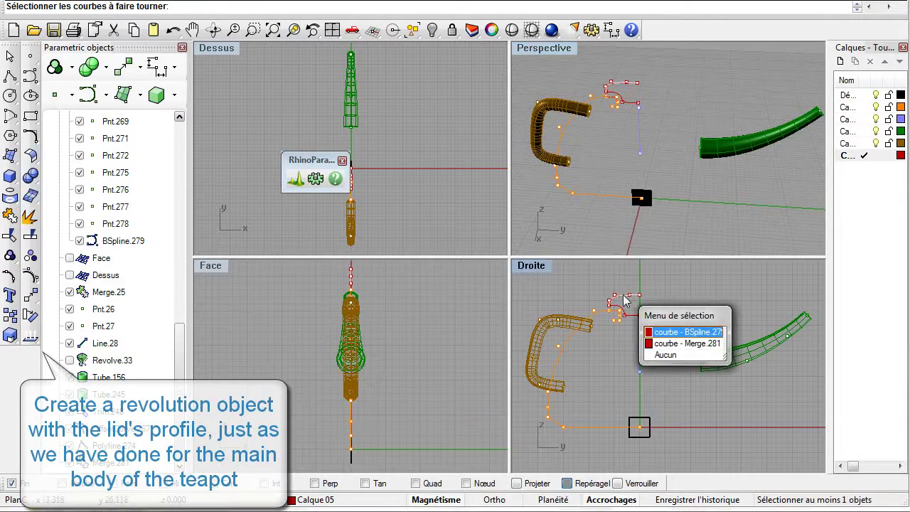
pyautogui.click(661, 345)
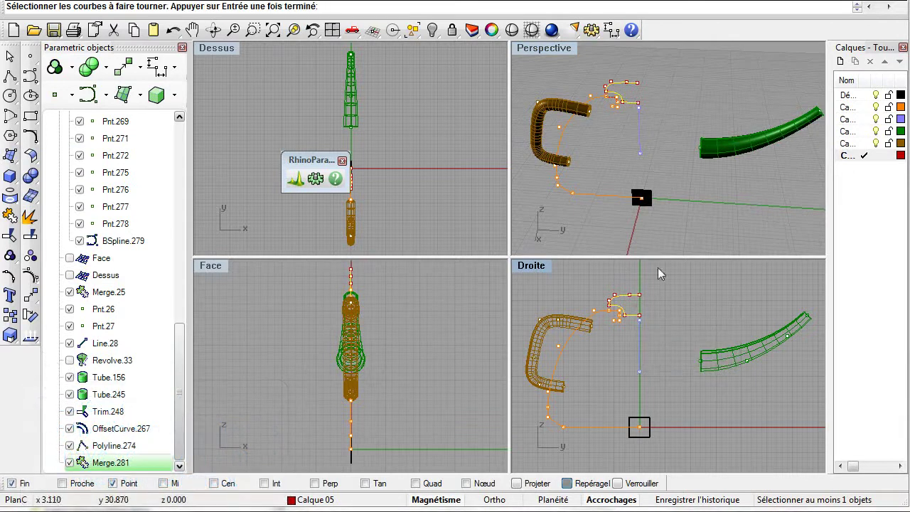
pyautogui.press('Return')
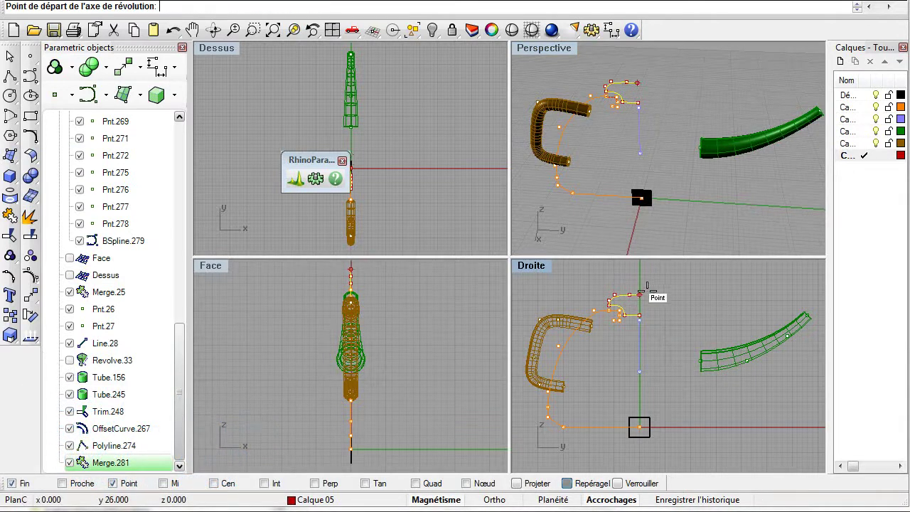
pyautogui.click(639, 397)
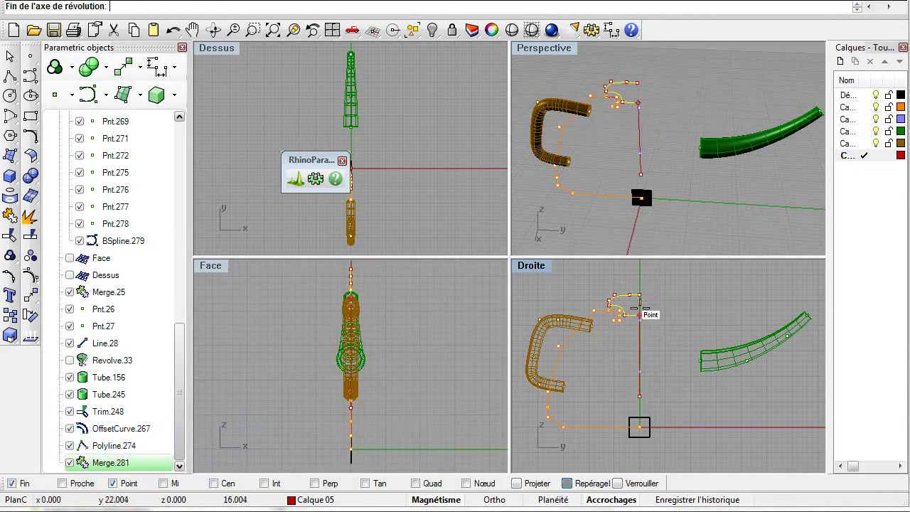
pyautogui.click(639, 282)
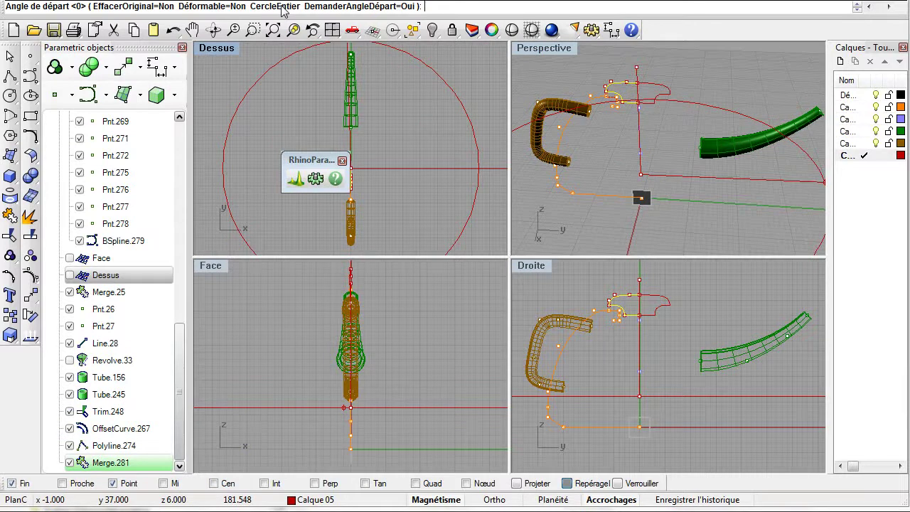
pyautogui.press('Return')
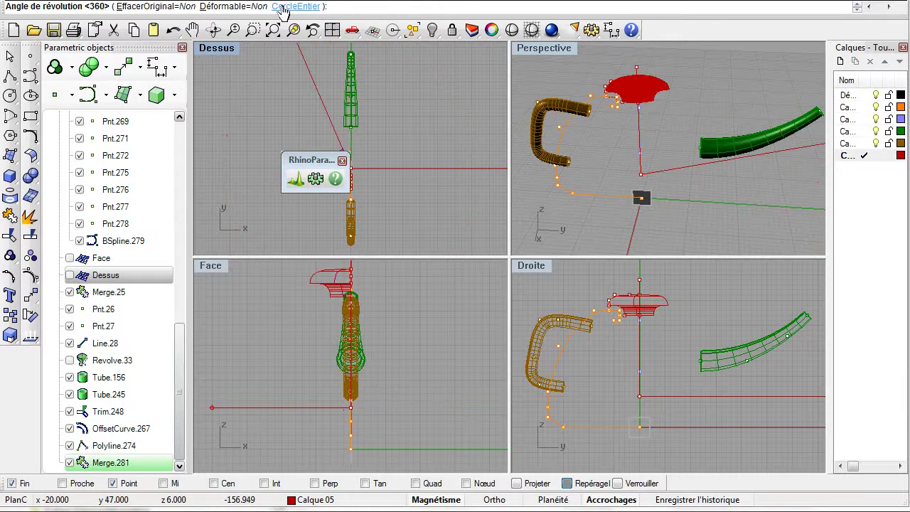
# Complete the lid as a full-circle revolve, show body Revolve.33 beneath it, and orbit to inspect
pyautogui.click(296, 7)
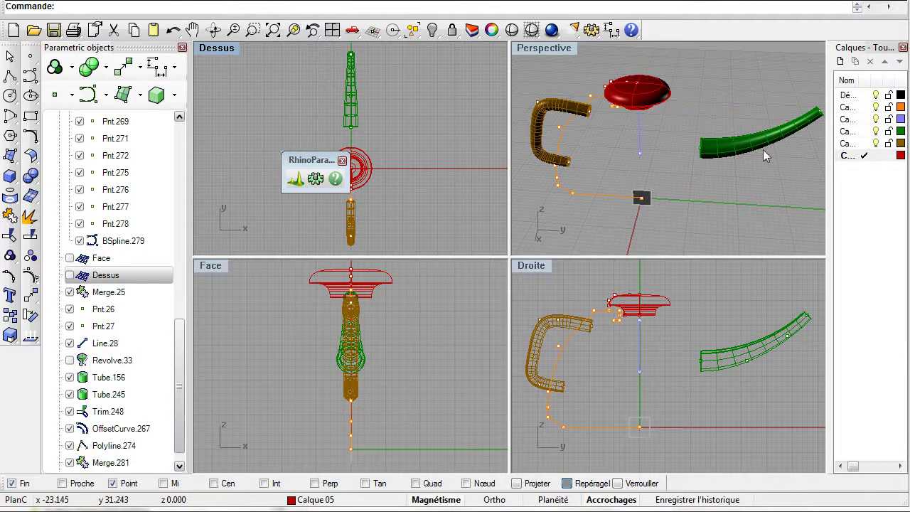
pyautogui.moveTo(711, 172)
pyautogui.mouseDown(button='right')
pyautogui.moveTo(705, 118)
pyautogui.moveTo(693, 176)
pyautogui.mouseUp(button='right')
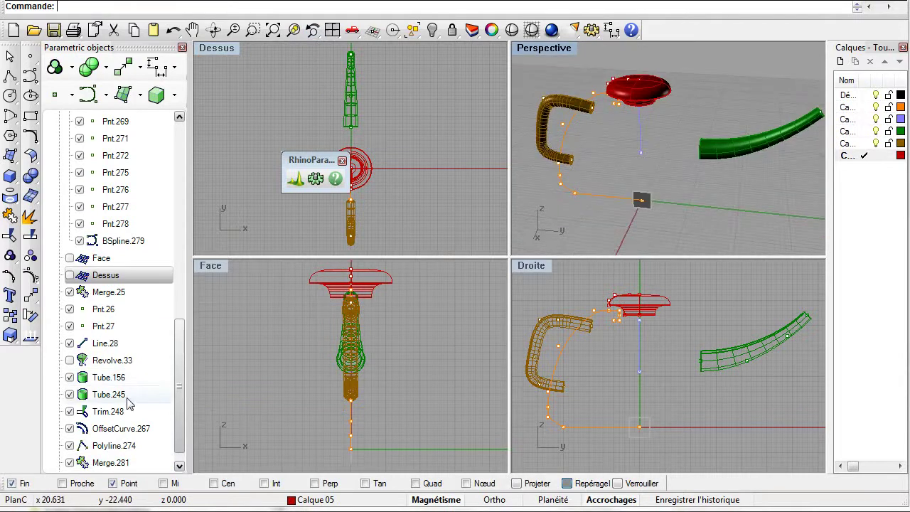
pyautogui.click(70, 360)
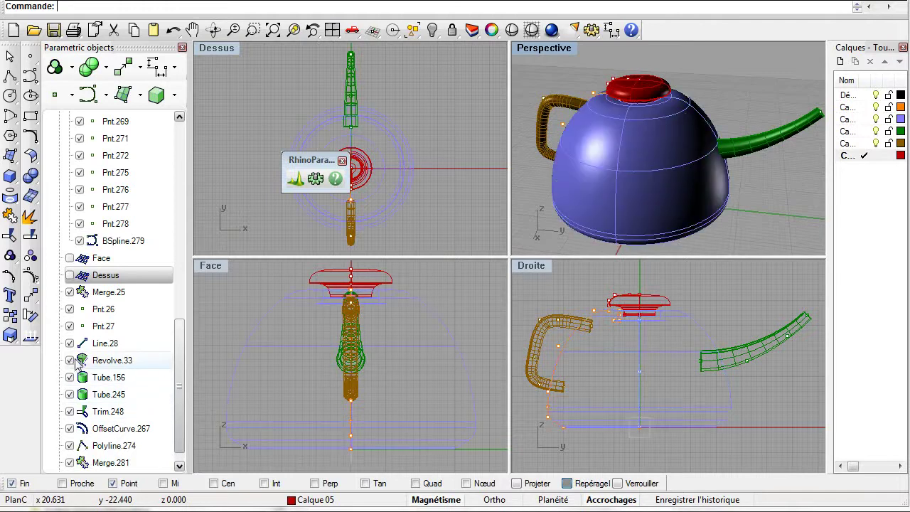
pyautogui.moveTo(706, 237); pyautogui.dragTo(772, 193, button='right')
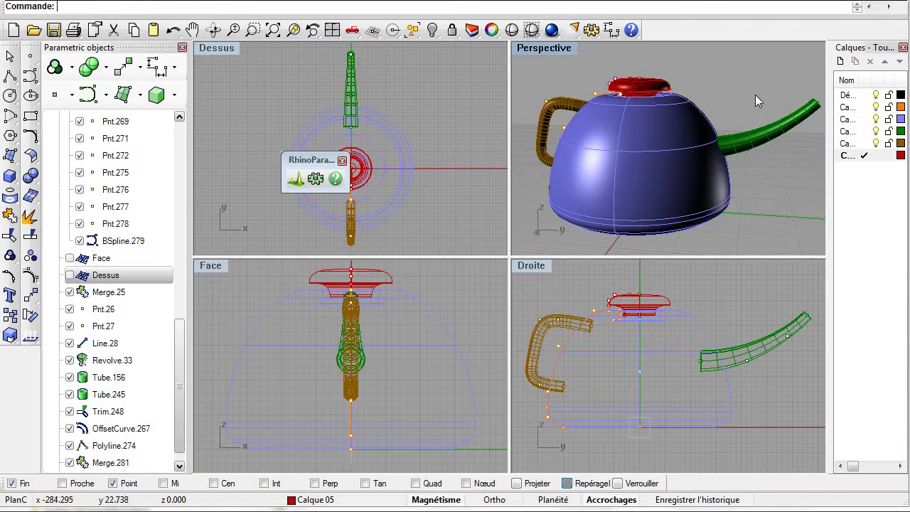
pyautogui.click(664, 360)
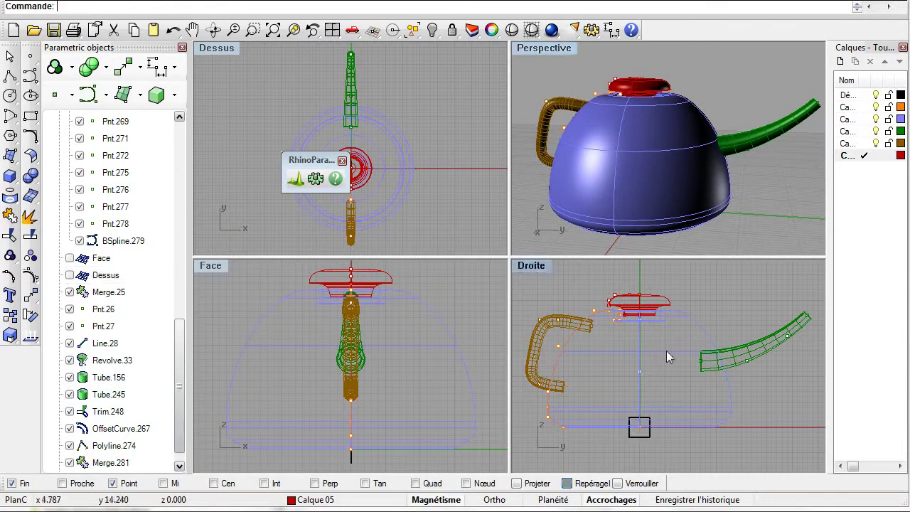
# Maximize the side view zoomed in on the lid and hide the body Revolve.33
pyautogui.doubleClick(530, 266)
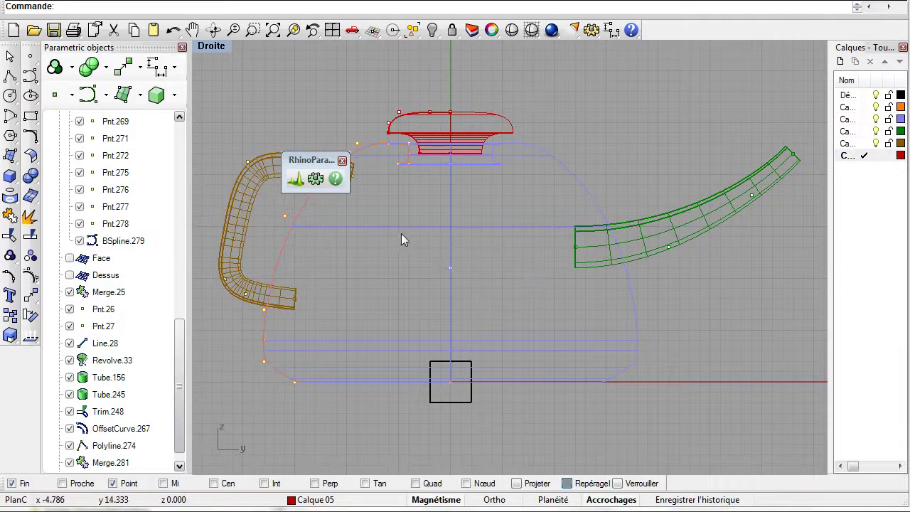
pyautogui.moveTo(401, 239); pyautogui.dragTo(429, 267, button='right')
pyautogui.scroll(3, 429, 268)
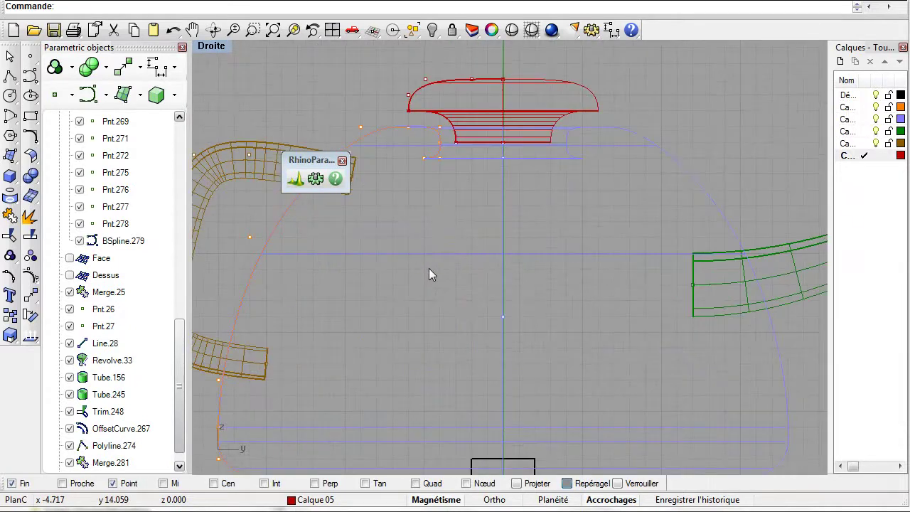
pyautogui.scroll(3, 452, 293)
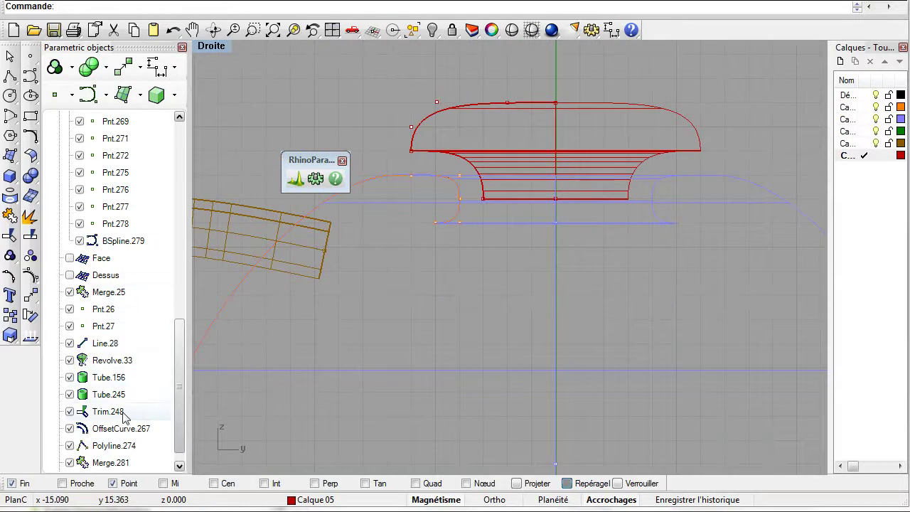
pyautogui.click(69, 361)
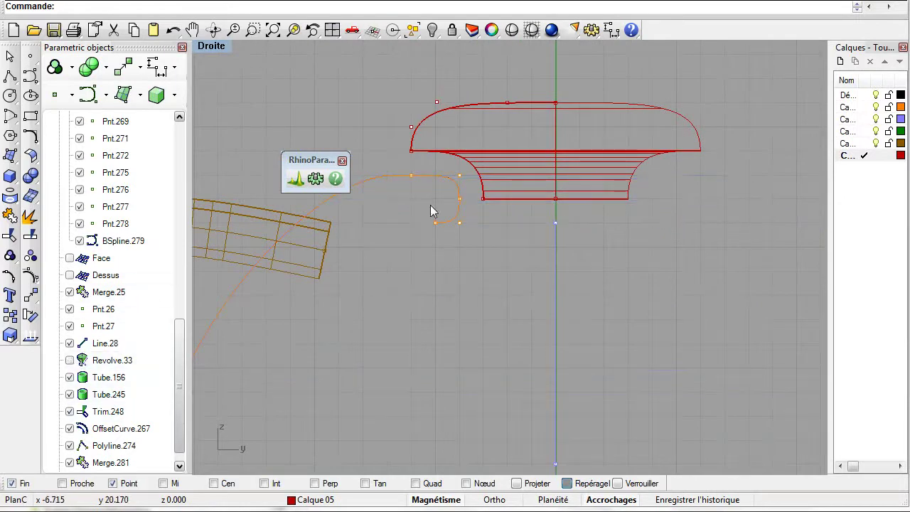
# Pick Trim.248 among the overlapping lid curves, then select OffsetCurve.267 in the tree
pyautogui.click(455, 190)
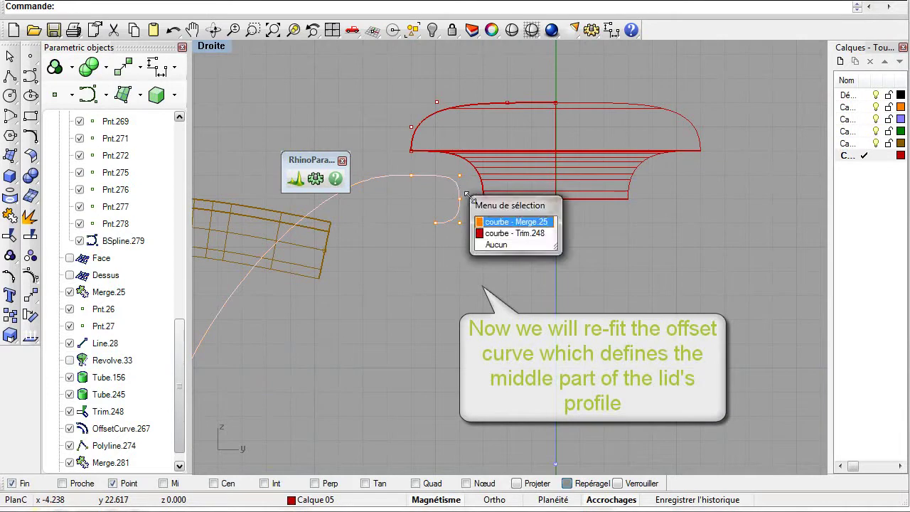
pyautogui.click(496, 237)
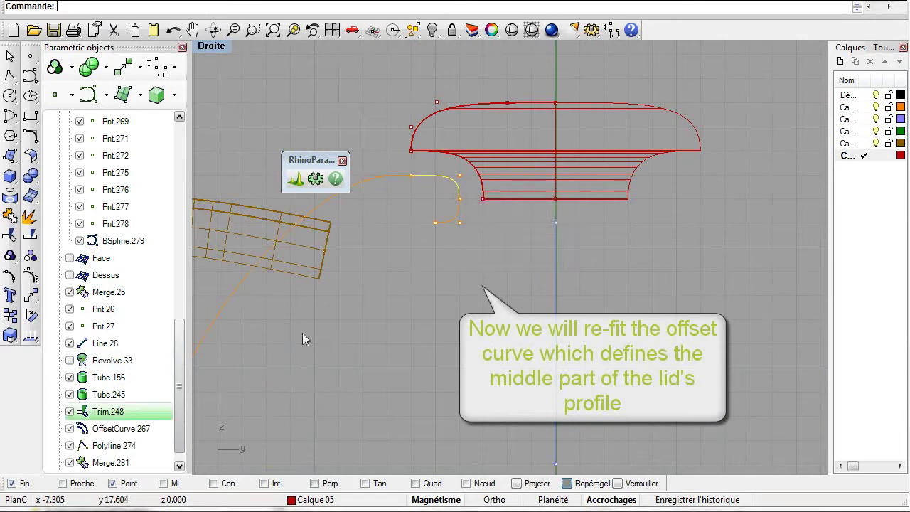
pyautogui.click(133, 430)
# Change OffsetCurve.267's offset to 0.2 so the red lid reshapes
pyautogui.rightClick(132, 433)
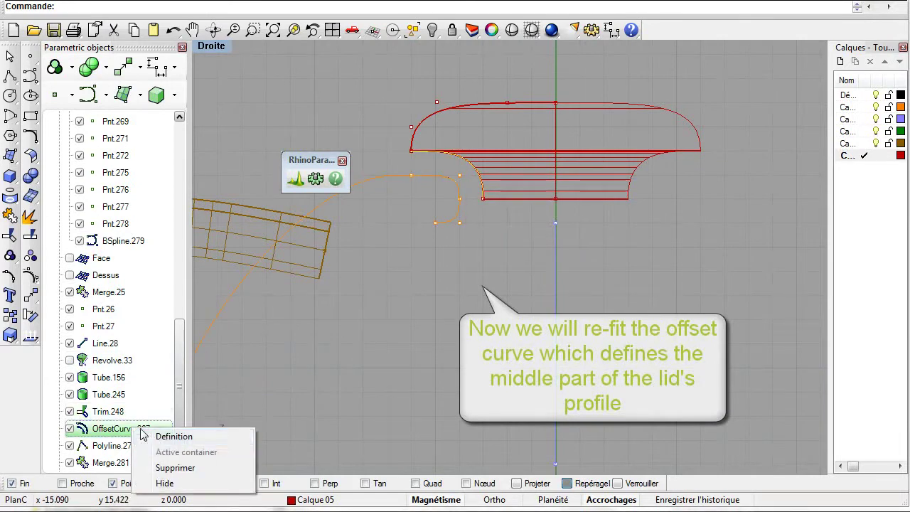
pyautogui.click(157, 441)
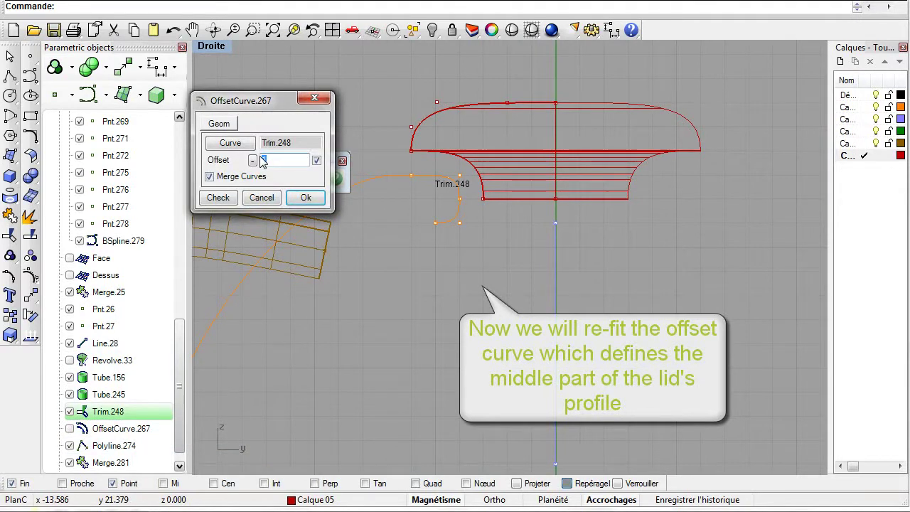
pyautogui.write('2')
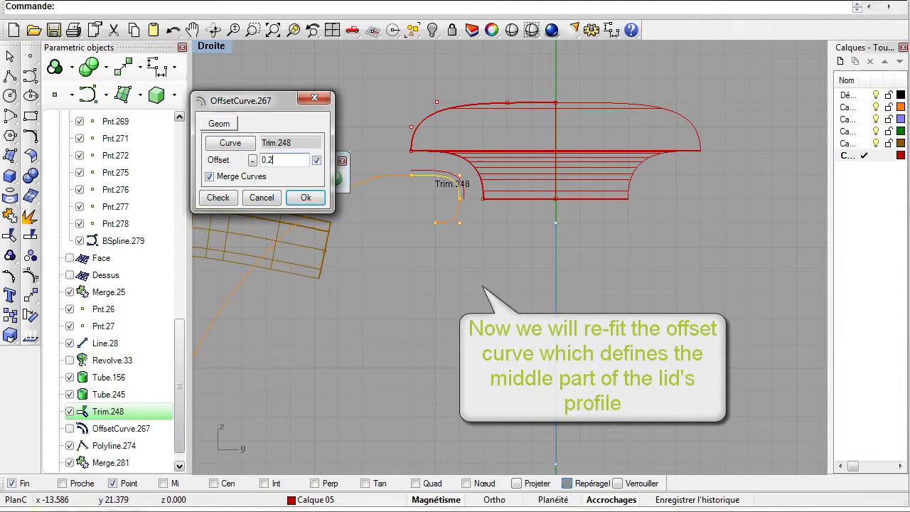
pyautogui.click(304, 197)
pyautogui.moveTo(430, 280); pyautogui.dragTo(395, 313, button='right')
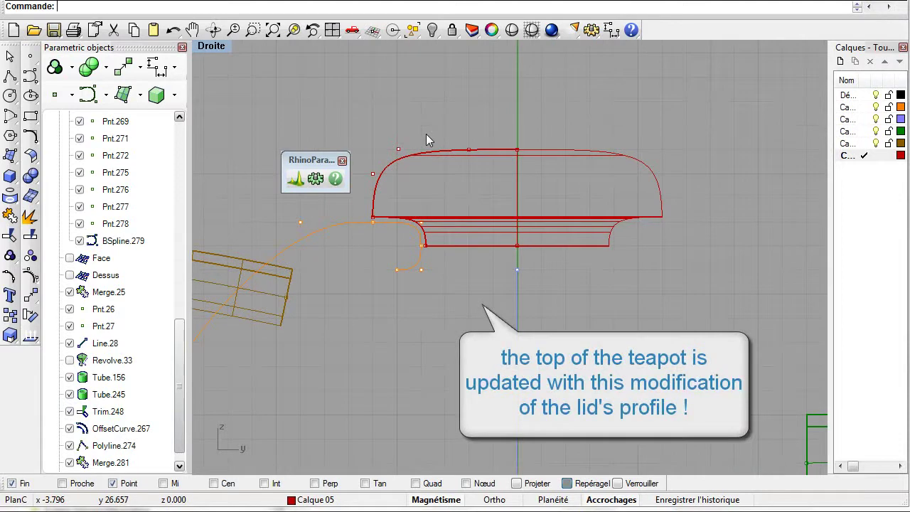
# Show four views with Revolve.33 visible under the lid, orbit Perspective, then maximize the side view
pyautogui.click(332, 30)
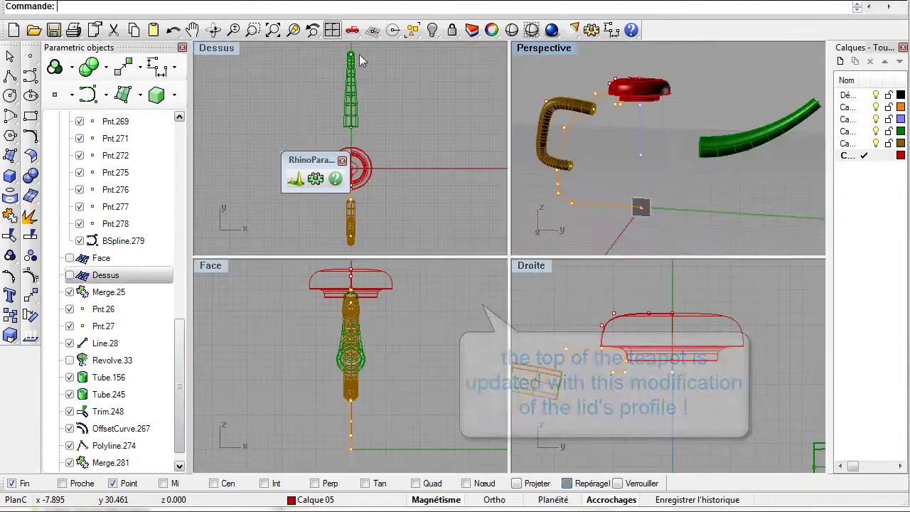
pyautogui.moveTo(619, 151)
pyautogui.mouseDown(button='right')
pyautogui.moveTo(613, 168)
pyautogui.moveTo(628, 155)
pyautogui.mouseUp(button='right')
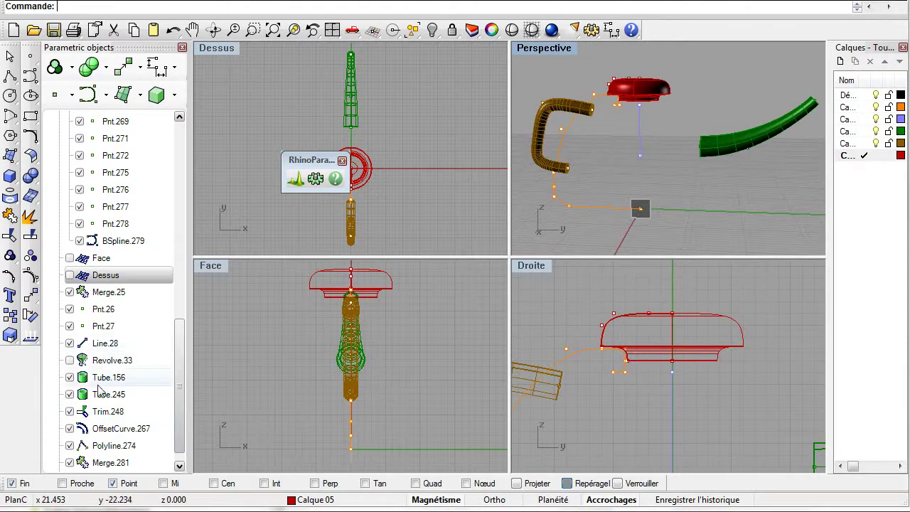
pyautogui.click(70, 361)
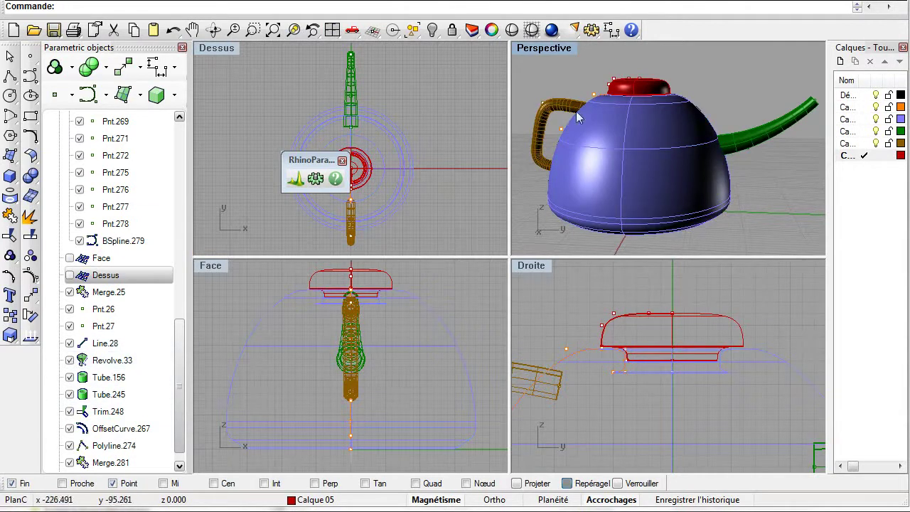
pyautogui.moveTo(569, 71); pyautogui.dragTo(547, 142, button='right')
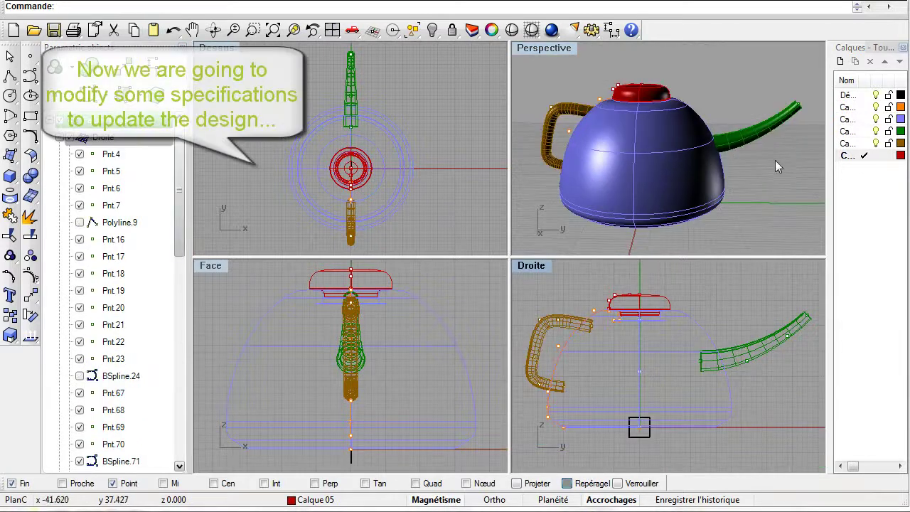
pyautogui.moveTo(773, 163); pyautogui.dragTo(743, 168, button='right')
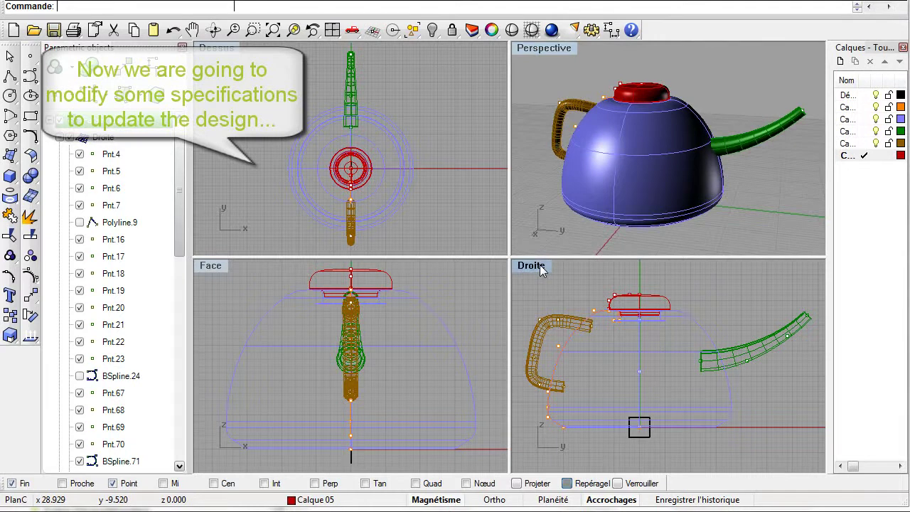
pyautogui.doubleClick(538, 265)
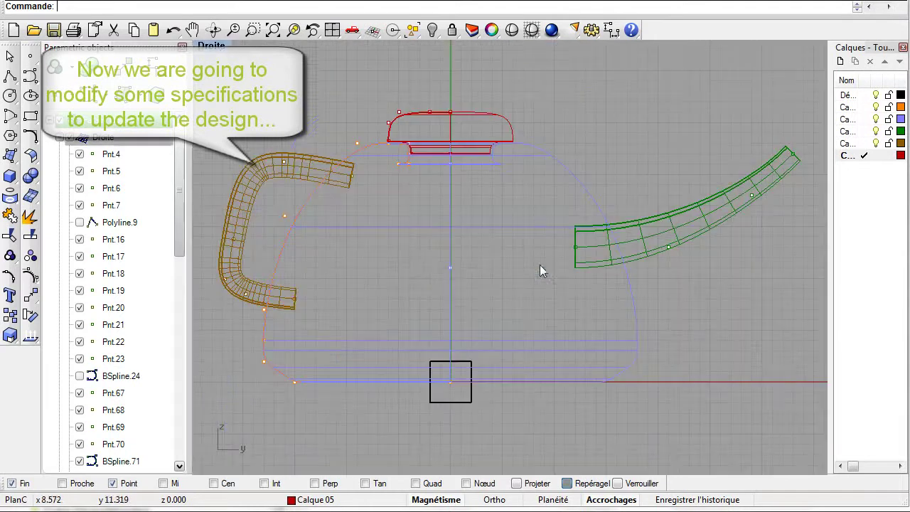
# Turn off the brown, red, green and blue layers, leaving only the orange body profile
pyautogui.click(876, 144)
pyautogui.click(875, 155)
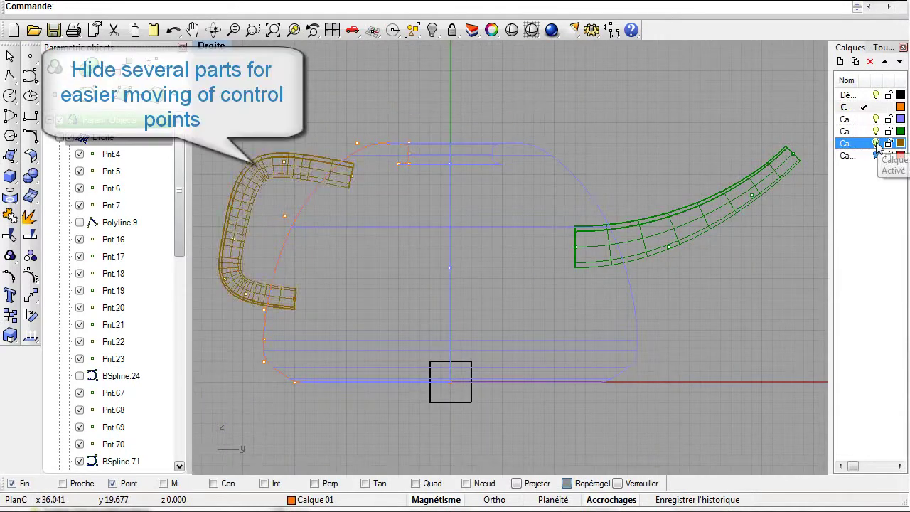
pyautogui.click(876, 131)
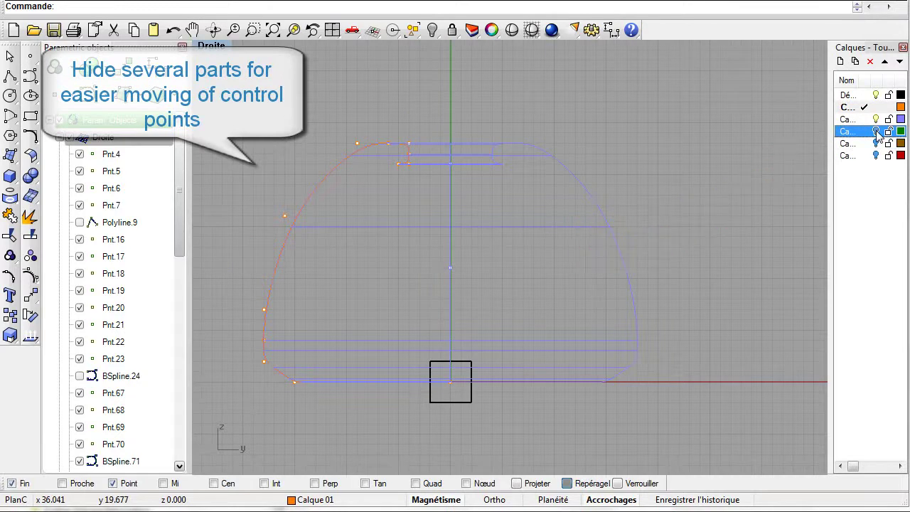
pyautogui.click(875, 119)
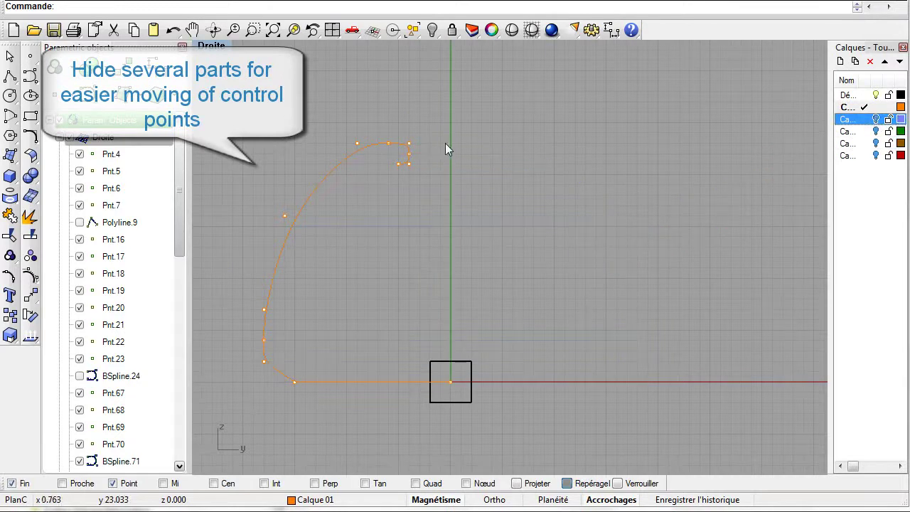
# Window-select the body profile's side control points and drag them outward to widen the body
pyautogui.moveTo(242, 111); pyautogui.dragTo(409, 396)
pyautogui.moveTo(327, 348); pyautogui.dragTo(577, 335, button='right')
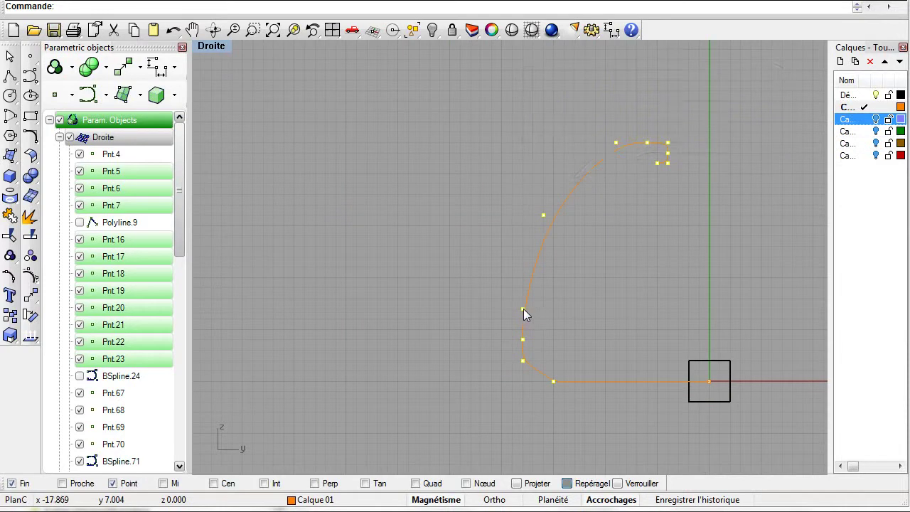
pyautogui.moveTo(522, 309); pyautogui.dragTo(457, 339)
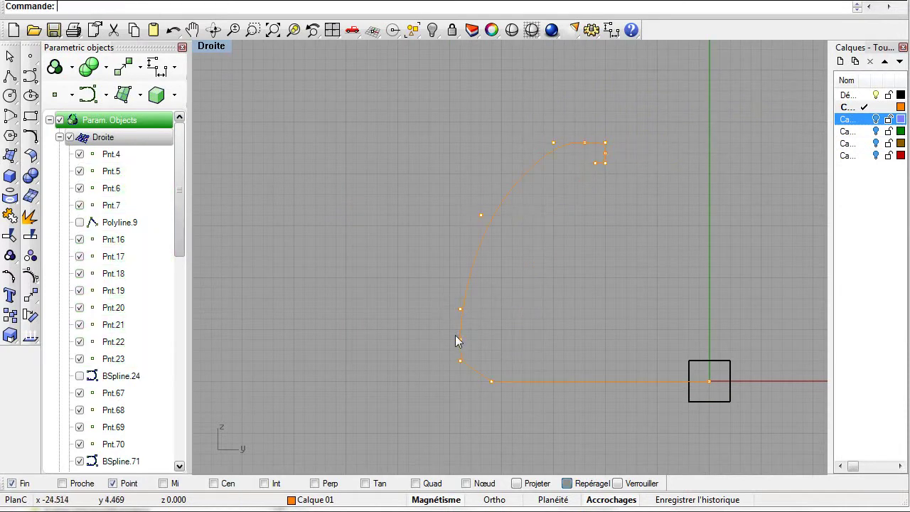
# Move Pnt.5 right along the base and Pnt.6 down to reshape the bottom corner, then show four views
pyautogui.click(491, 383)
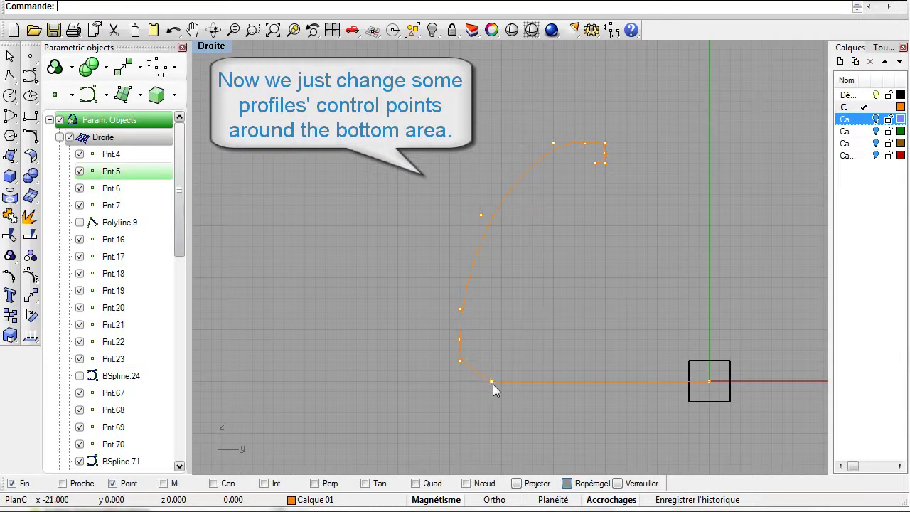
pyautogui.moveTo(493, 382); pyautogui.dragTo(532, 383)
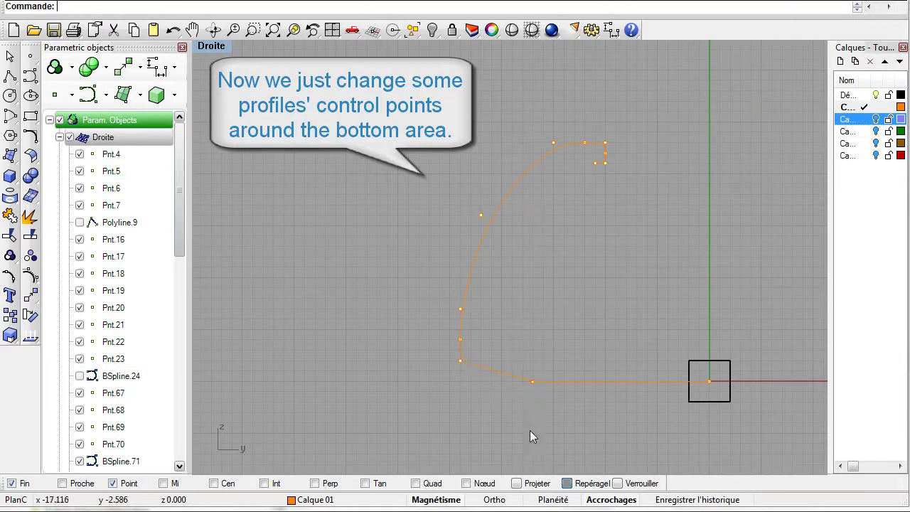
pyautogui.click(460, 361)
pyautogui.moveTo(460, 361); pyautogui.dragTo(460, 370)
pyautogui.click(490, 378)
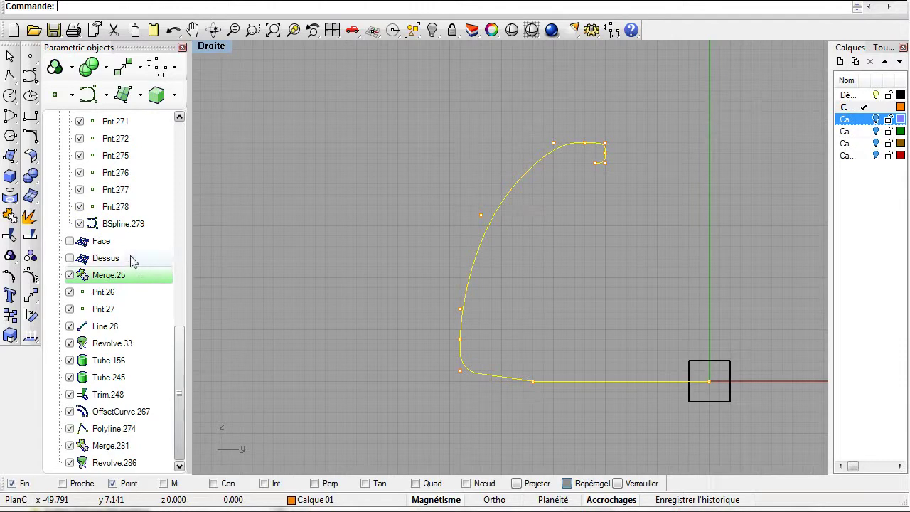
pyautogui.click(139, 226)
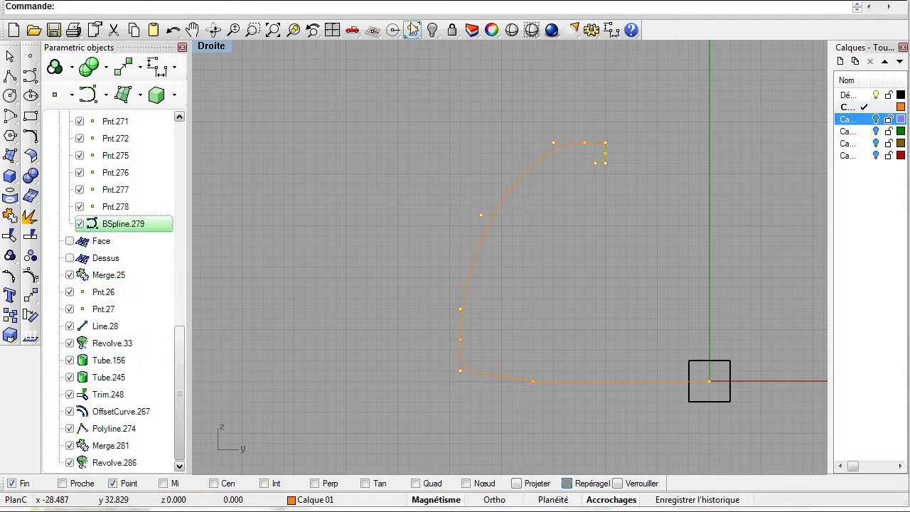
pyautogui.click(332, 29)
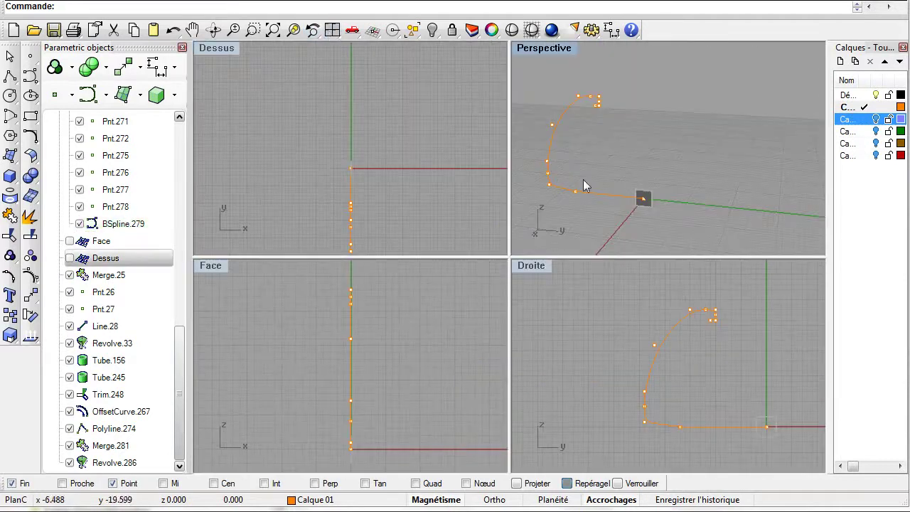
# Turn the blue and brown layers back on, leaving red off, and orbit Perspective to check the handle
pyautogui.click(875, 120)
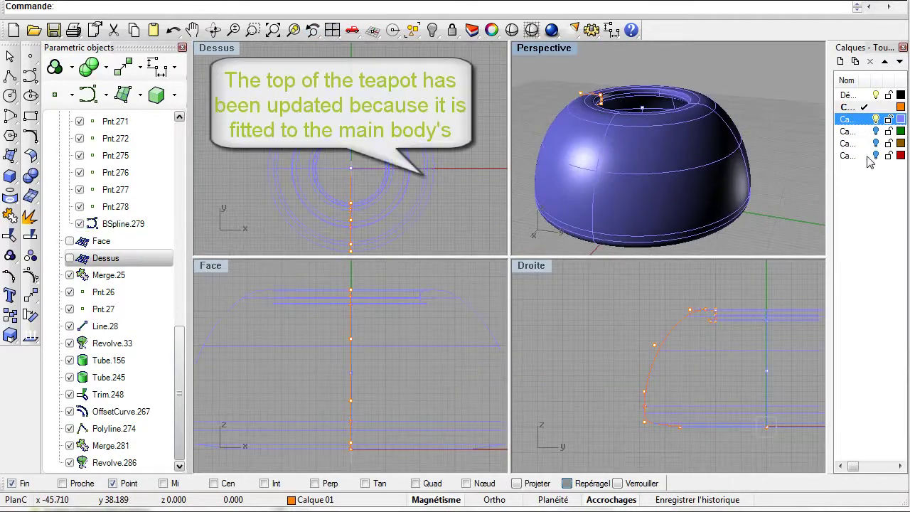
pyautogui.click(875, 155)
pyautogui.click(874, 155)
pyautogui.click(875, 155)
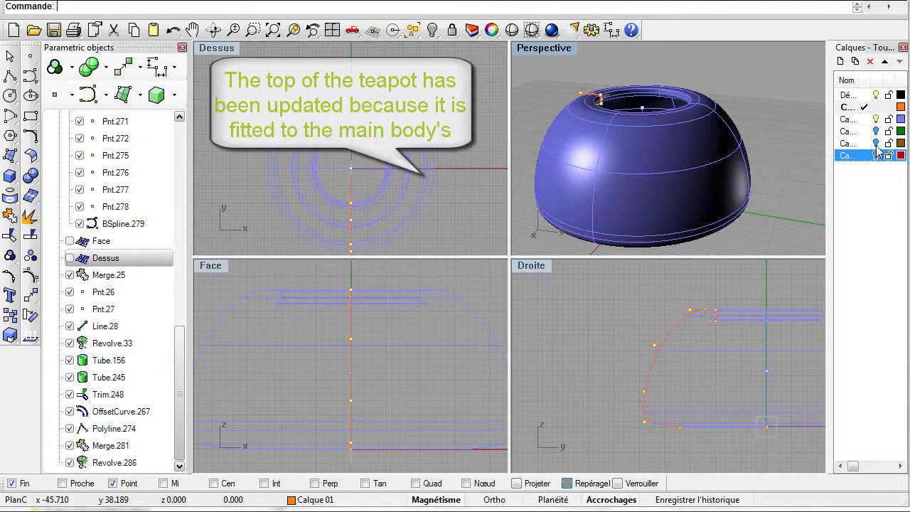
pyautogui.click(875, 143)
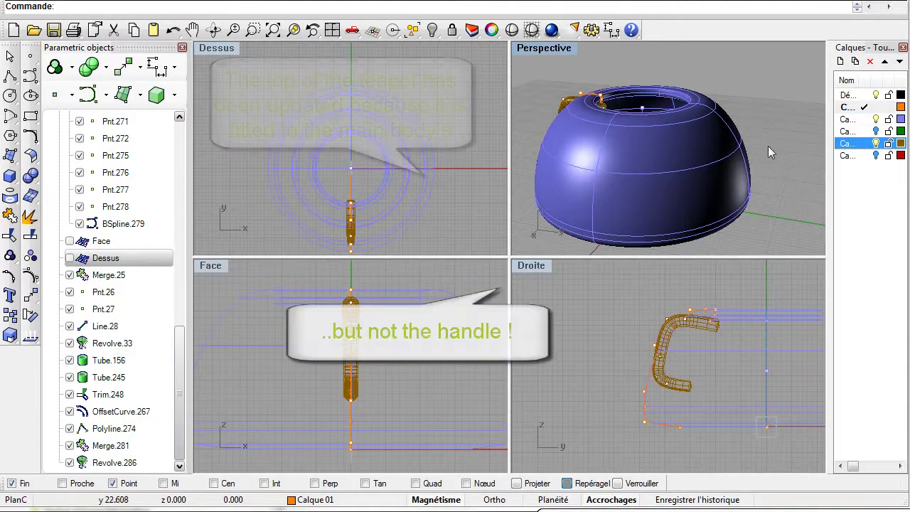
pyautogui.moveTo(766, 148); pyautogui.dragTo(545, 123, button='right')
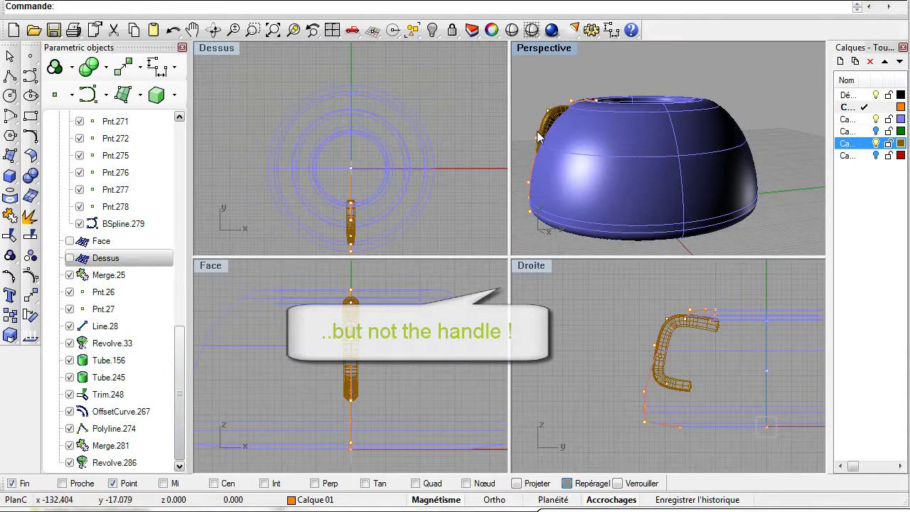
# Drag the handle centreline left in the side view without a Move object, then re-show the blue layer
pyautogui.doubleClick(533, 266)
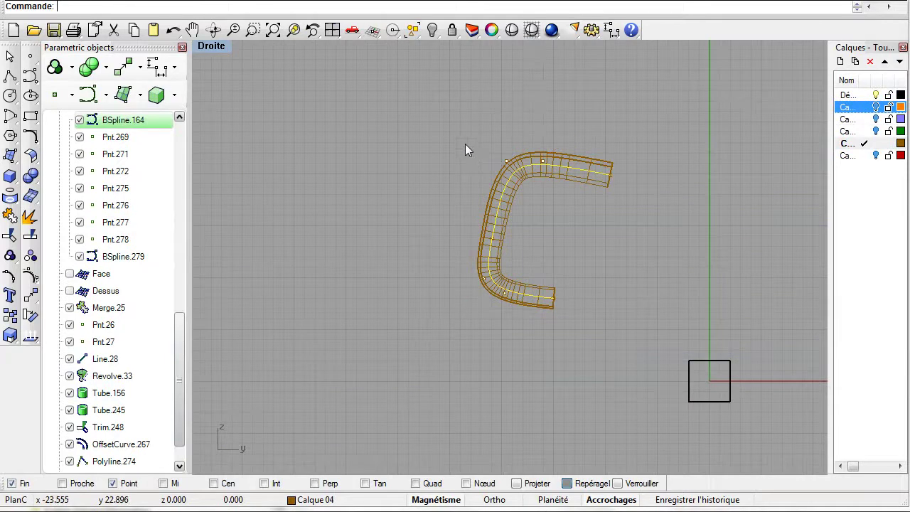
pyautogui.moveTo(464, 143); pyautogui.dragTo(620, 319)
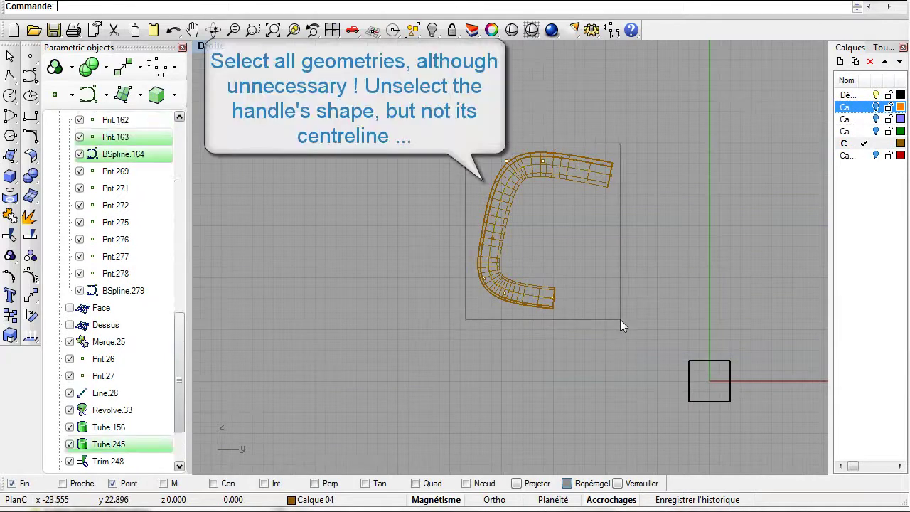
pyautogui.keyDown('ctrl'); pyautogui.click(567, 165); pyautogui.keyUp('ctrl')
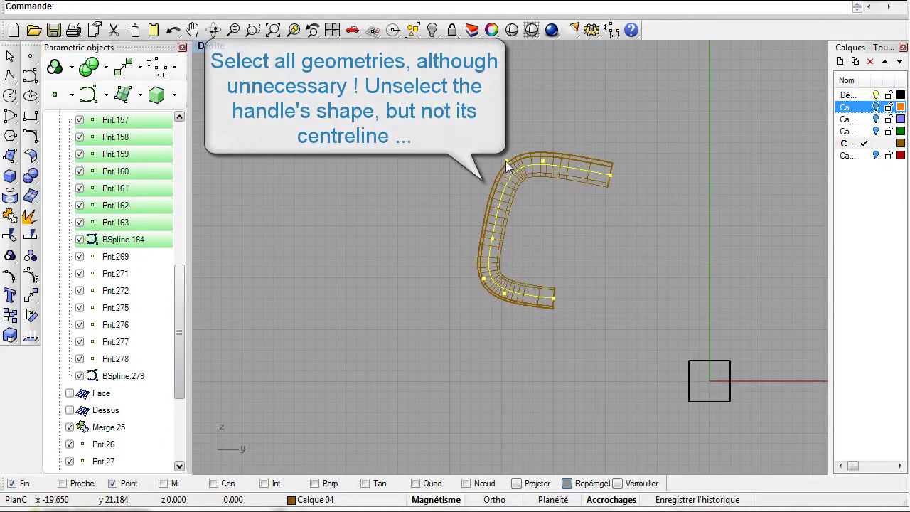
pyautogui.moveTo(505, 161); pyautogui.dragTo(450, 168)
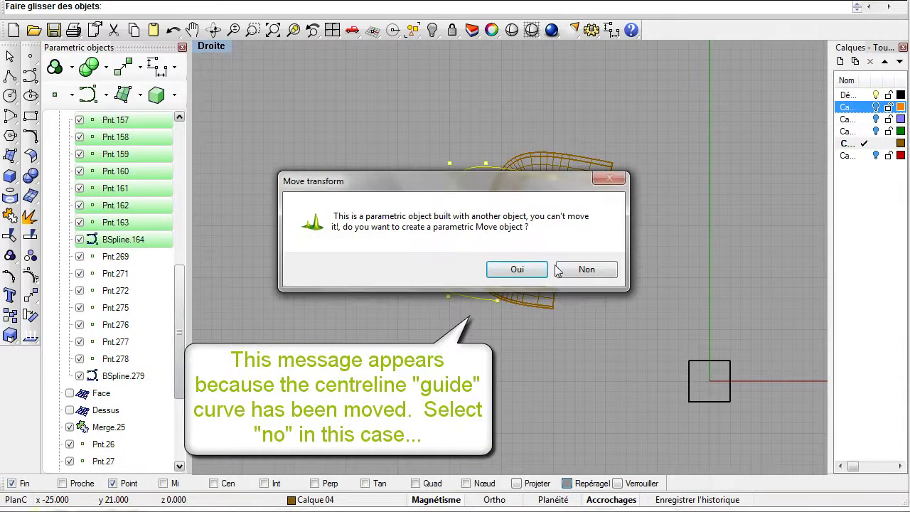
pyautogui.click(572, 273)
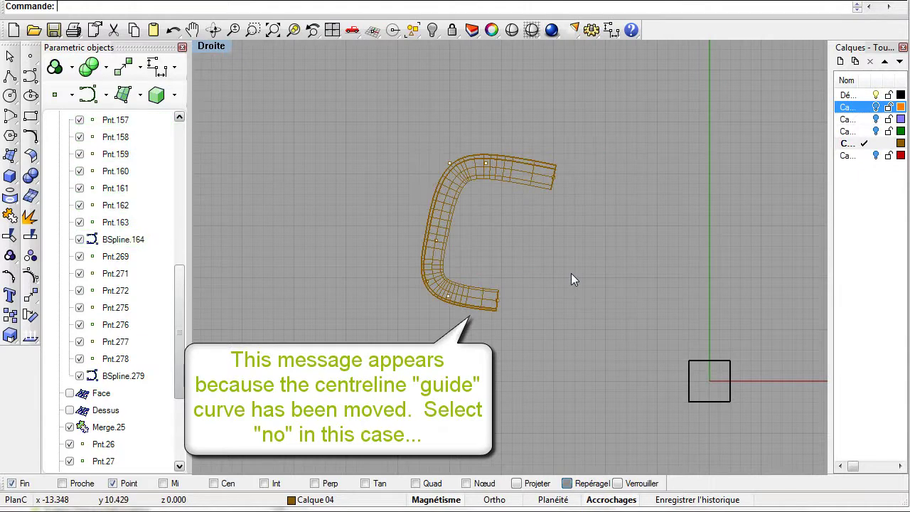
pyautogui.click(877, 121)
pyautogui.click(876, 120)
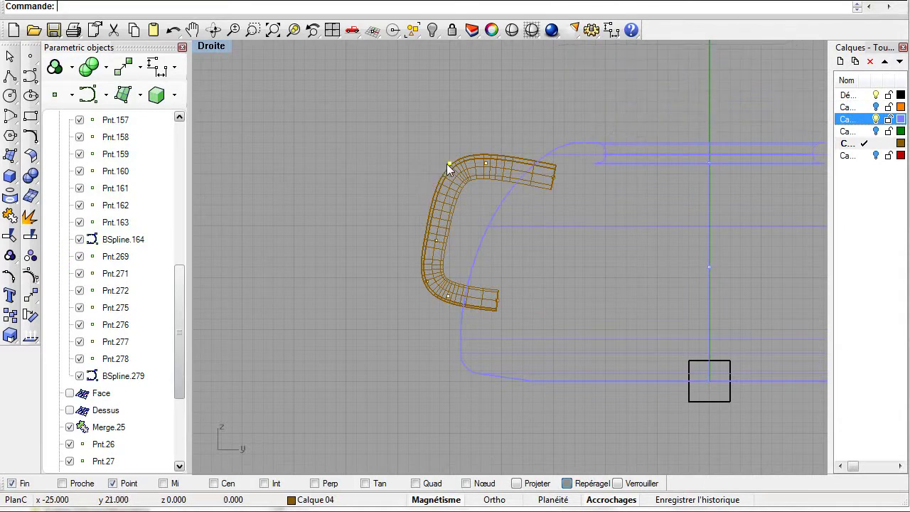
# Drag the handle's upper and left control points, including Pnt.162, outward into a rounder C curve
pyautogui.moveTo(449, 165); pyautogui.dragTo(430, 164)
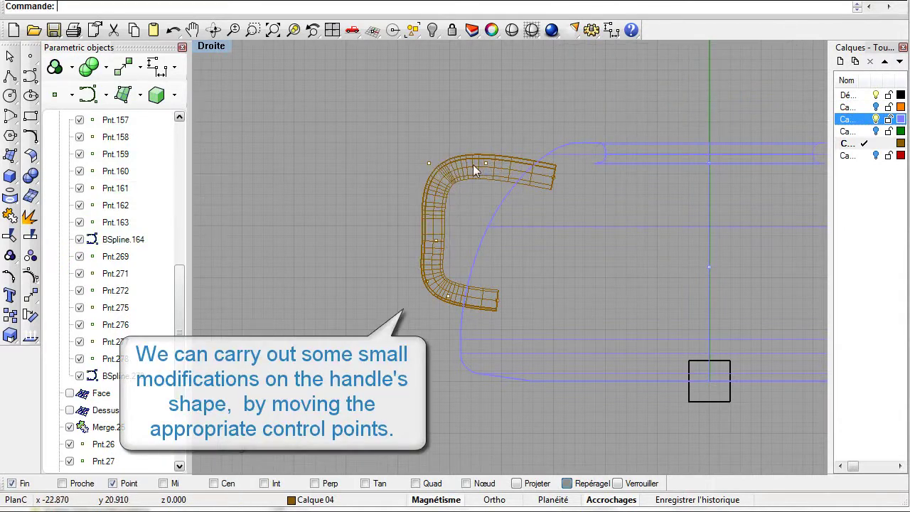
pyautogui.moveTo(484, 163); pyautogui.dragTo(459, 154)
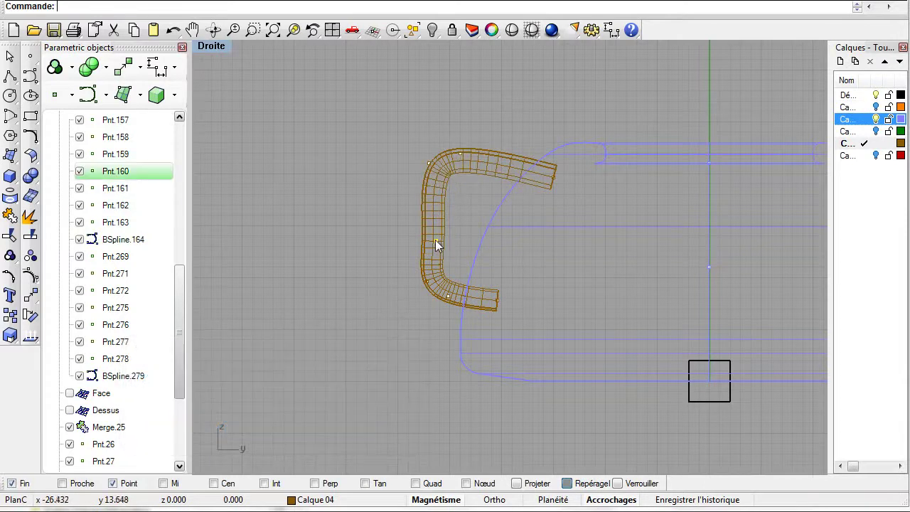
pyautogui.moveTo(435, 240); pyautogui.dragTo(415, 237)
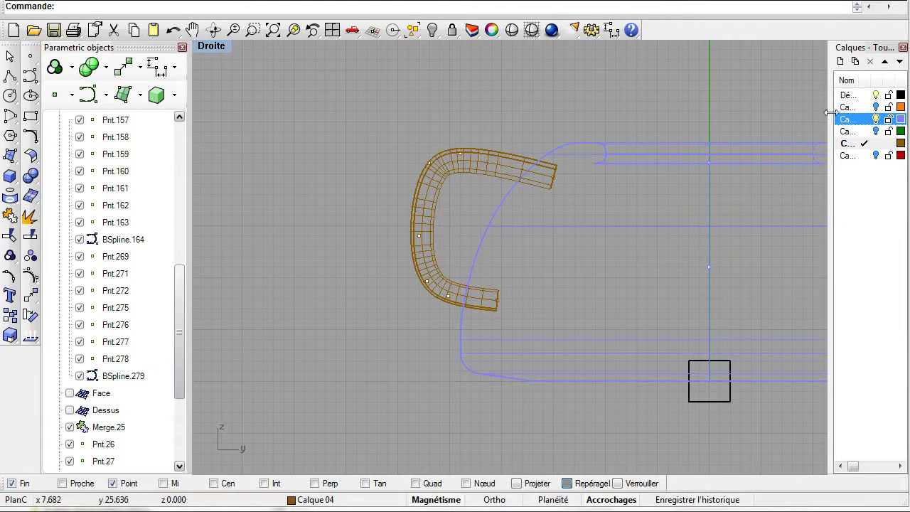
# Switch to four viewports, orbit the Perspective view, and turn on the green spout layer
pyautogui.click(332, 30)
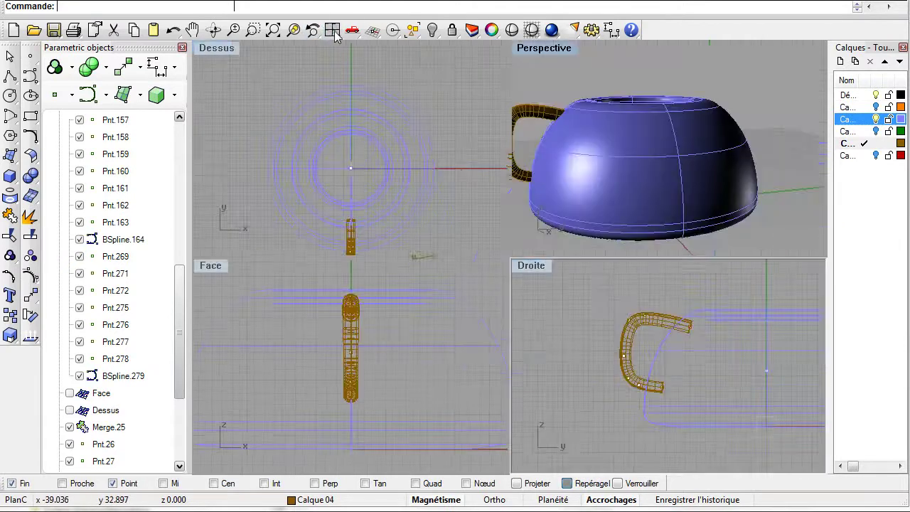
pyautogui.moveTo(566, 93); pyautogui.dragTo(886, 130, button='right')
pyautogui.click(876, 131)
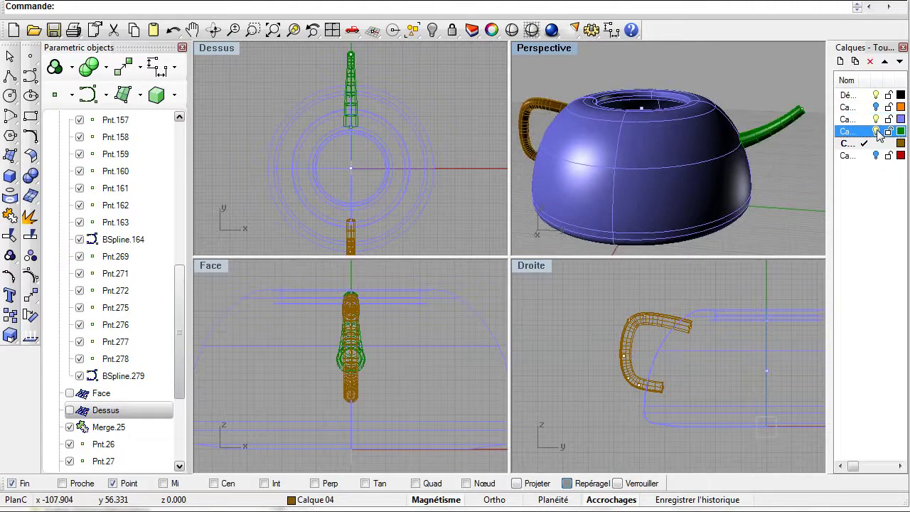
# In the maximized Droite view, select the spout's control points and drag them right to lengthen it
pyautogui.doubleClick(538, 265)
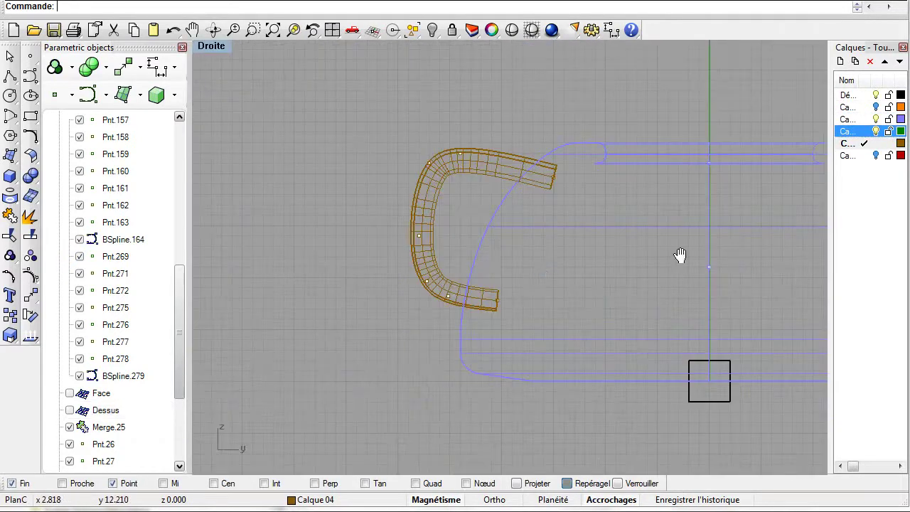
pyautogui.moveTo(620, 259); pyautogui.dragTo(367, 269, button='right')
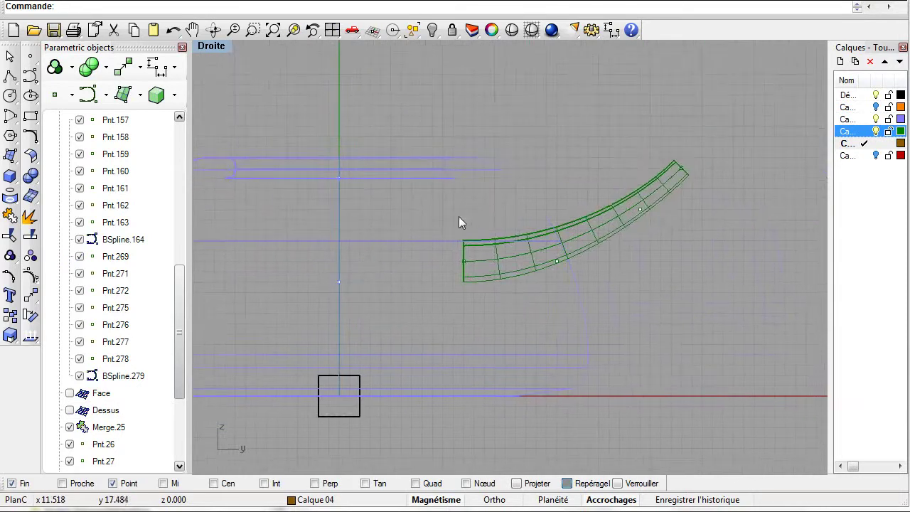
pyautogui.moveTo(445, 218); pyautogui.dragTo(583, 292)
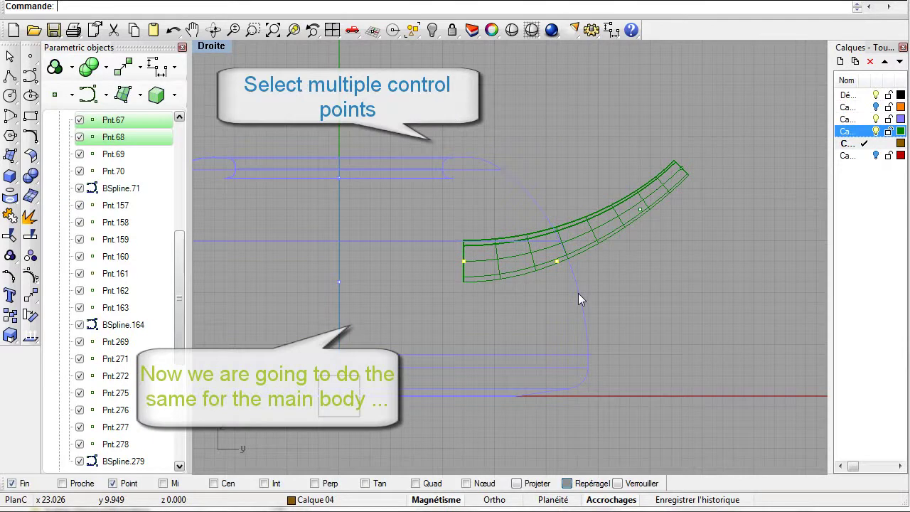
pyautogui.keyDown('shift'); pyautogui.click(639, 209); pyautogui.keyUp('shift')
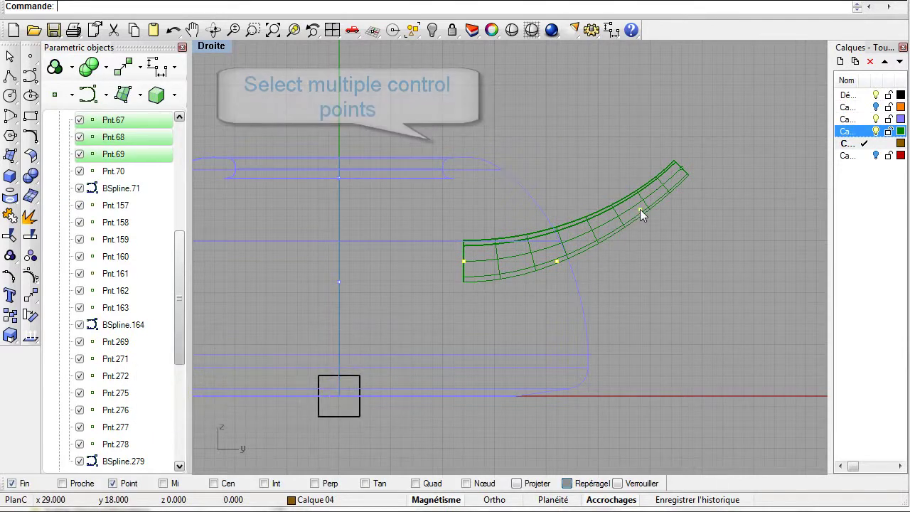
pyautogui.keyDown('shift'); pyautogui.click(682, 168); pyautogui.keyUp('shift')
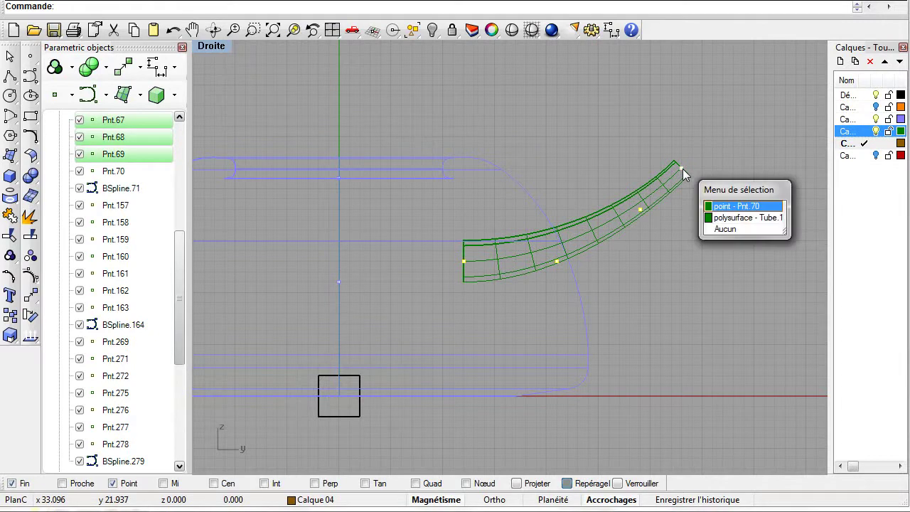
pyautogui.click(717, 206)
pyautogui.moveTo(680, 167); pyautogui.dragTo(757, 170)
pyautogui.moveTo(760, 225); pyautogui.dragTo(759, 233)
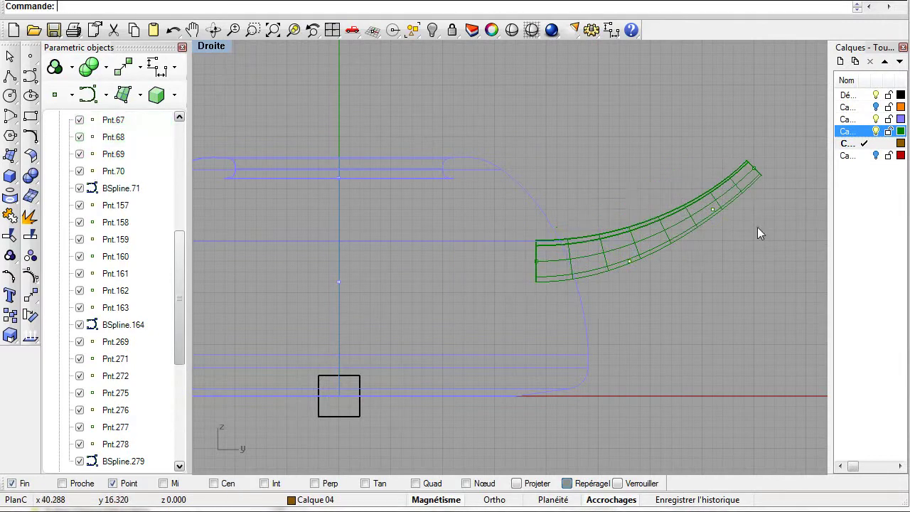
# Raise spout points Pnt.69 and Pnt.70 to lift the tip, then review in four viewports
pyautogui.moveTo(630, 262); pyautogui.dragTo(630, 251)
pyautogui.click(711, 208)
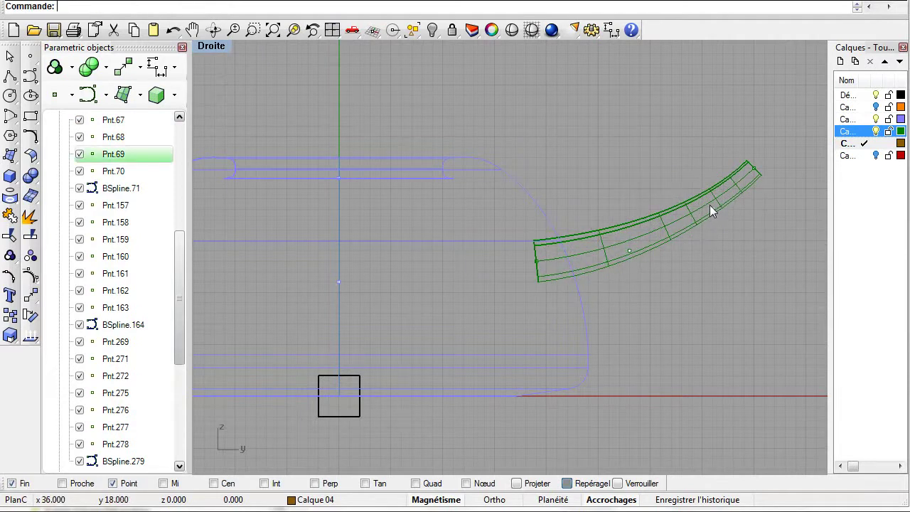
pyautogui.moveTo(708, 204); pyautogui.dragTo(710, 194)
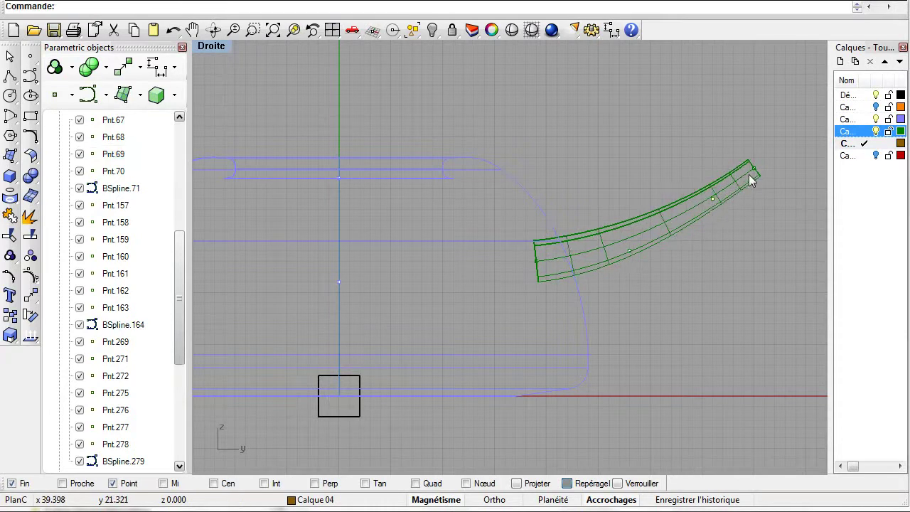
pyautogui.click(755, 168)
pyautogui.moveTo(755, 167); pyautogui.dragTo(777, 168)
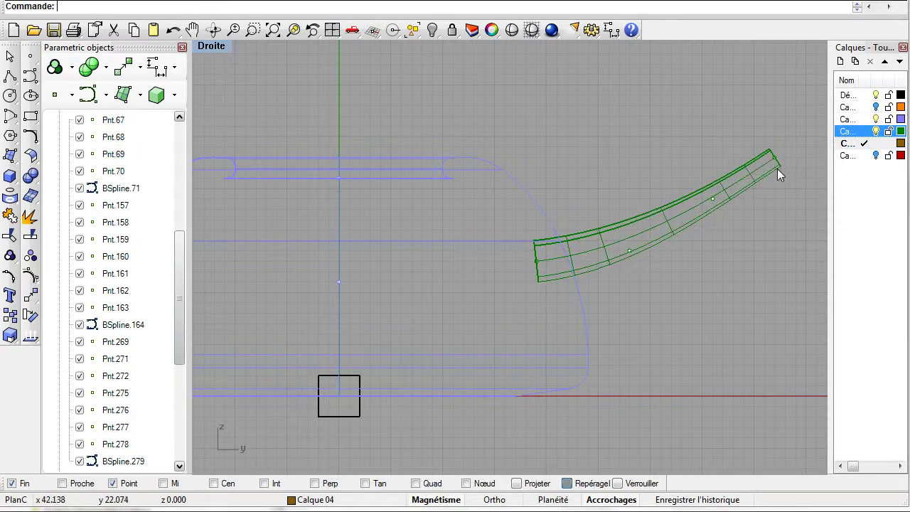
pyautogui.click(332, 30)
pyautogui.moveTo(622, 85); pyautogui.dragTo(741, 92, button='right')
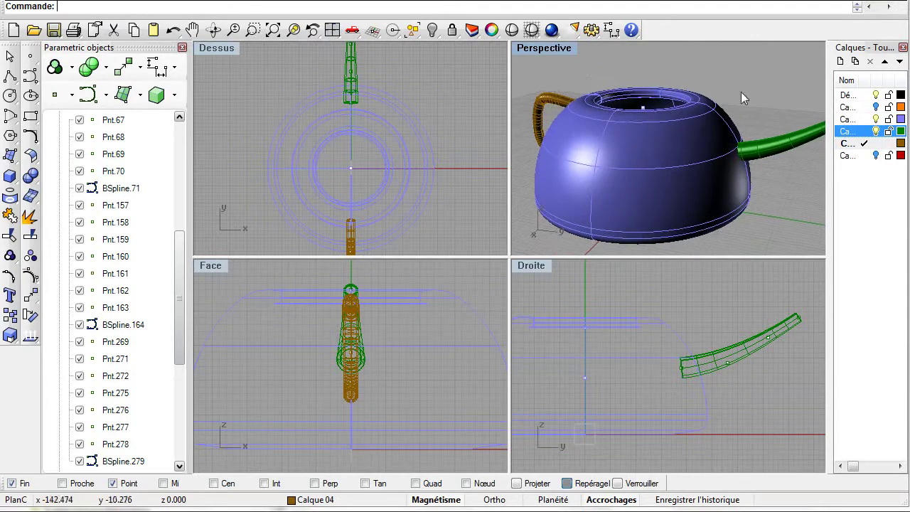
# Turn on the red lid layer and zoom in on the lid in a maximized Droite view
pyautogui.click(876, 156)
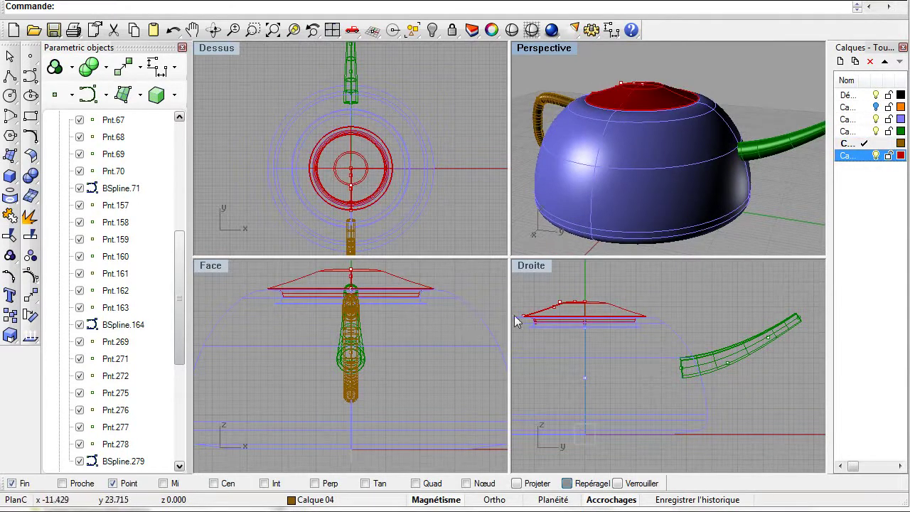
pyautogui.doubleClick(526, 272)
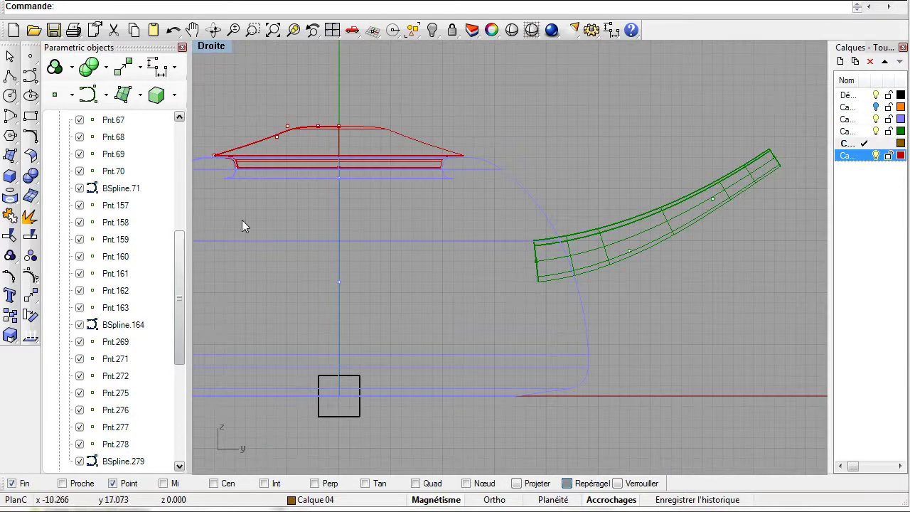
pyautogui.moveTo(256, 221); pyautogui.dragTo(436, 331, button='right')
pyautogui.scroll(4, 435, 331)
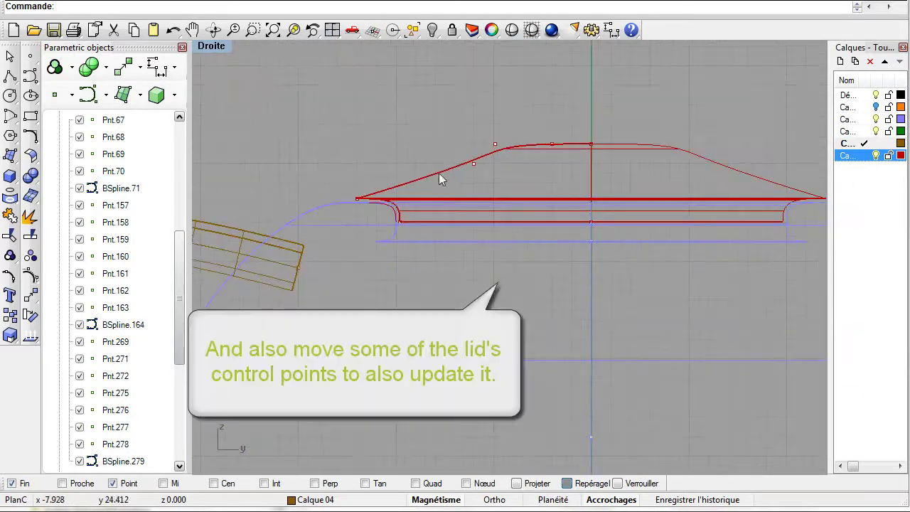
# Drag lid points Pnt.275 and Pnt.276 left to round the lid, then check it in four viewports
pyautogui.moveTo(473, 164); pyautogui.dragTo(357, 164)
pyautogui.press('Escape')
pyautogui.click(495, 145)
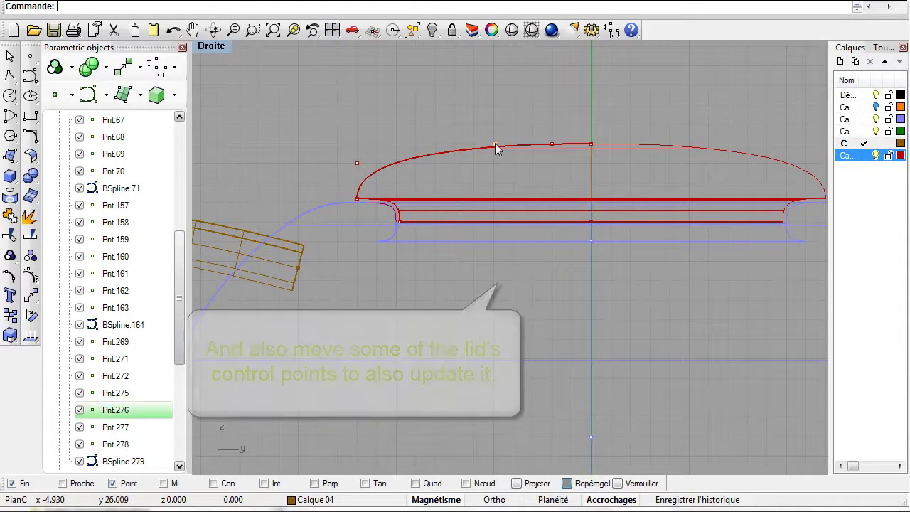
pyautogui.moveTo(493, 146); pyautogui.dragTo(454, 145)
pyautogui.press('Escape')
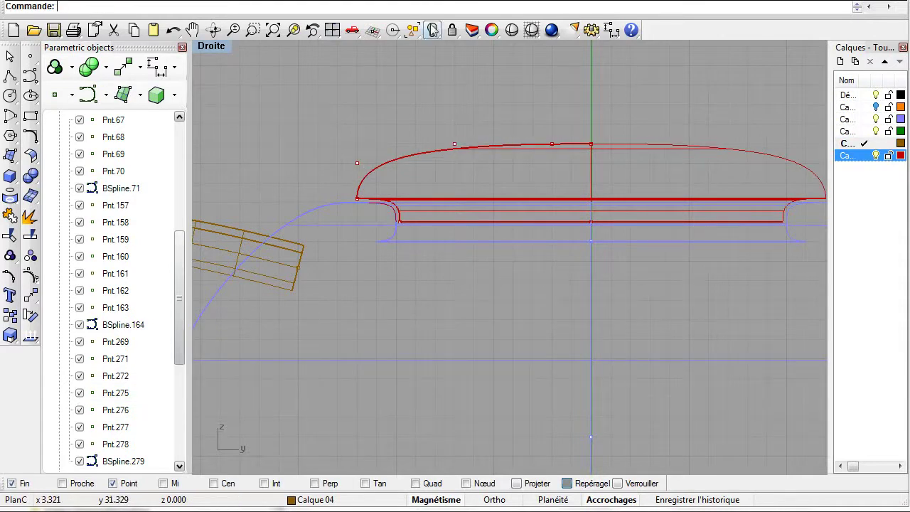
pyautogui.click(332, 30)
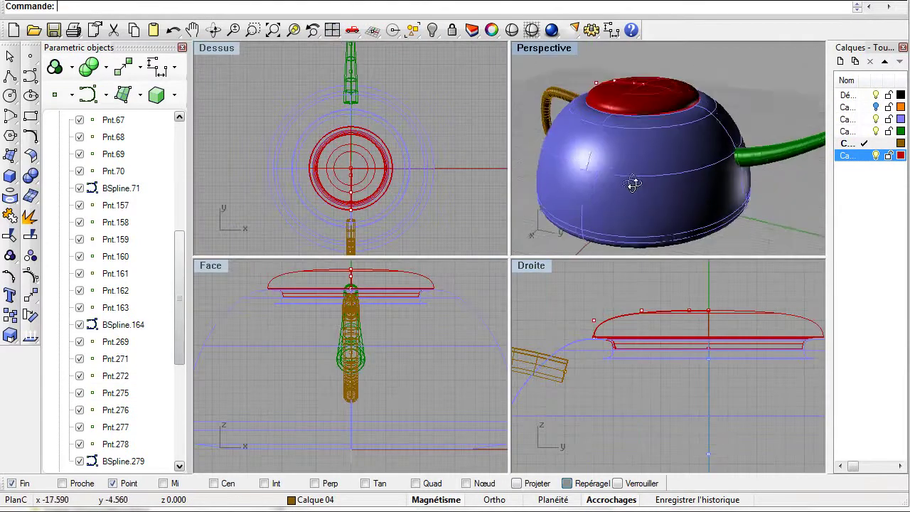
pyautogui.moveTo(622, 187); pyautogui.dragTo(602, 169, button='right')
# Change spout Tube.156's start radius from 2 to 3 in its Definition dialog
pyautogui.click(711, 174)
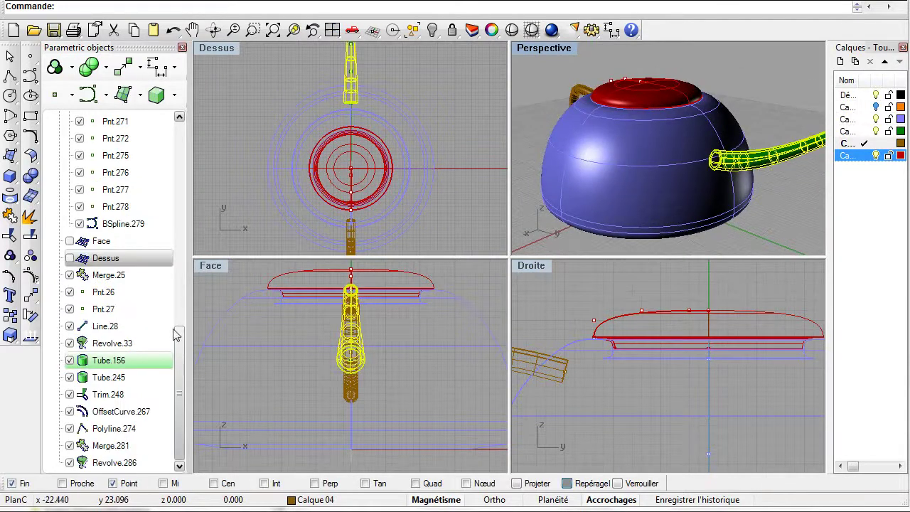
pyautogui.rightClick(146, 359)
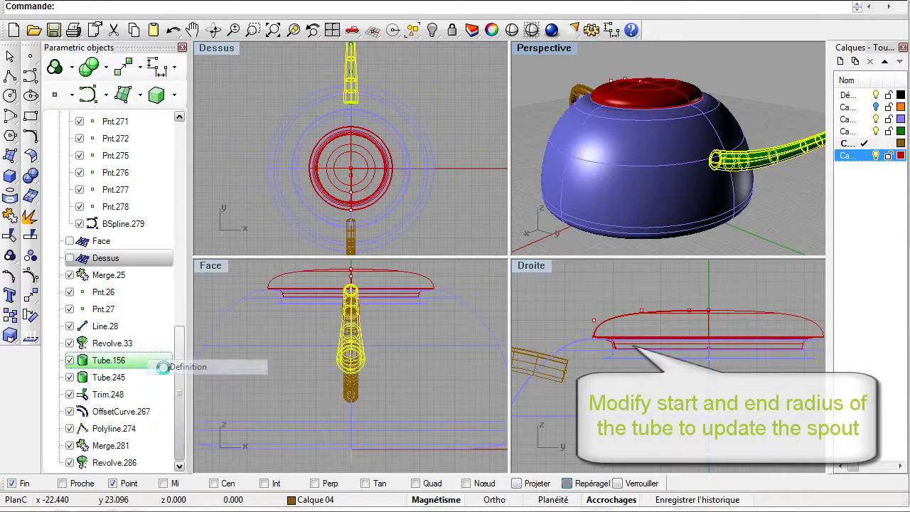
pyautogui.click(168, 367)
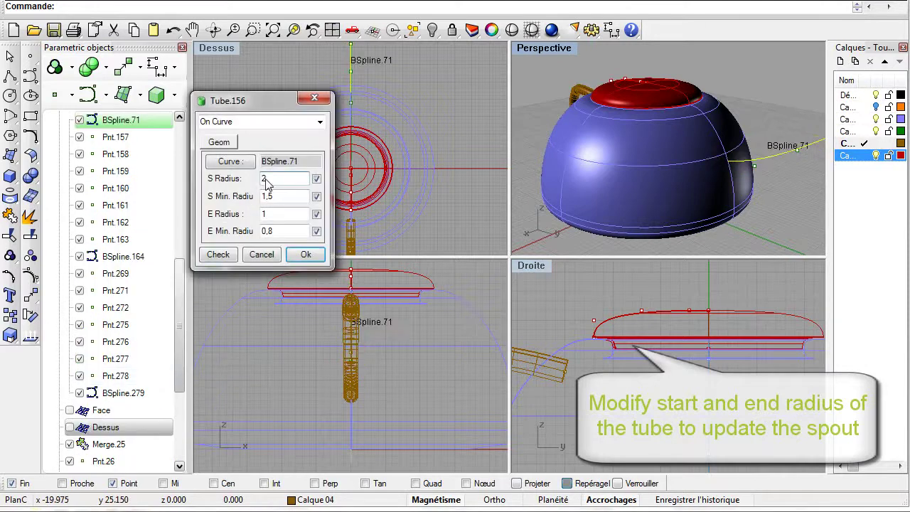
pyautogui.write('3')
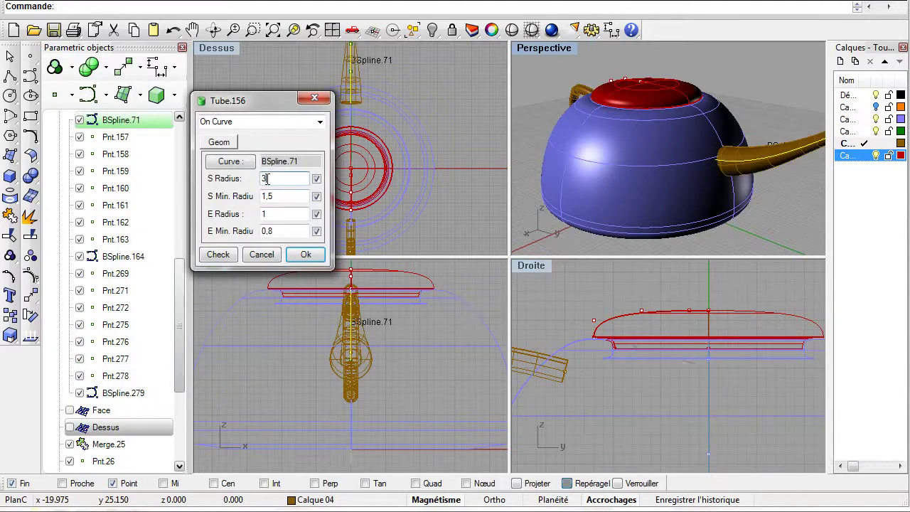
pyautogui.click(305, 254)
pyautogui.moveTo(757, 212); pyautogui.dragTo(620, 169, button='right')
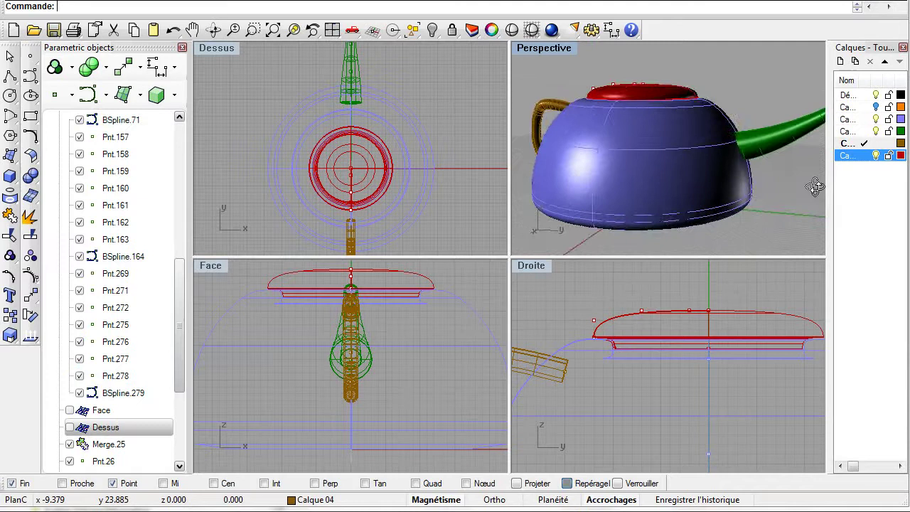
# Maximize Droite, zoom extents, turn on the orange profile layer, and recentre the teapot
pyautogui.doubleClick(533, 265)
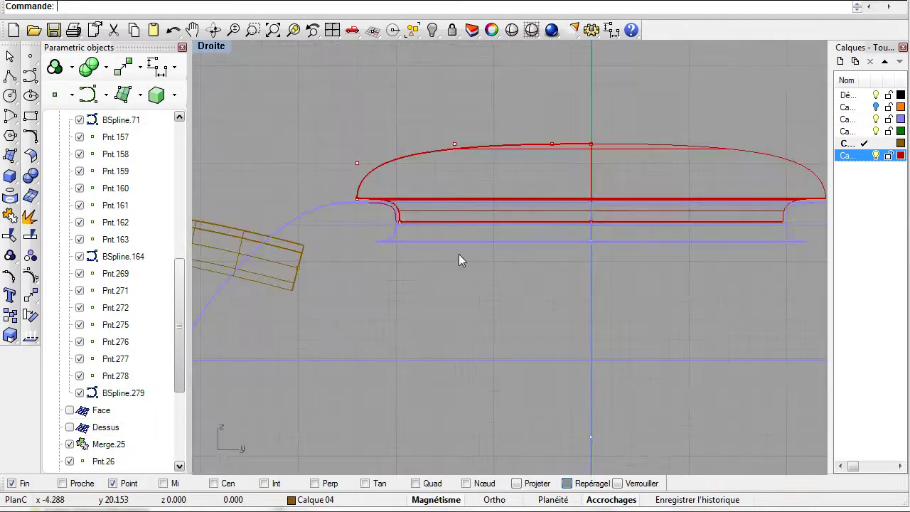
pyautogui.click(272, 29)
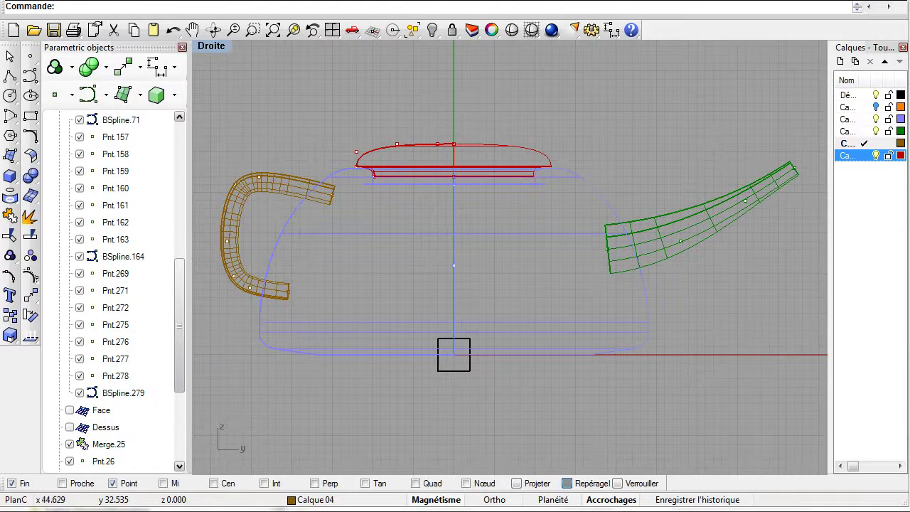
pyautogui.click(866, 108)
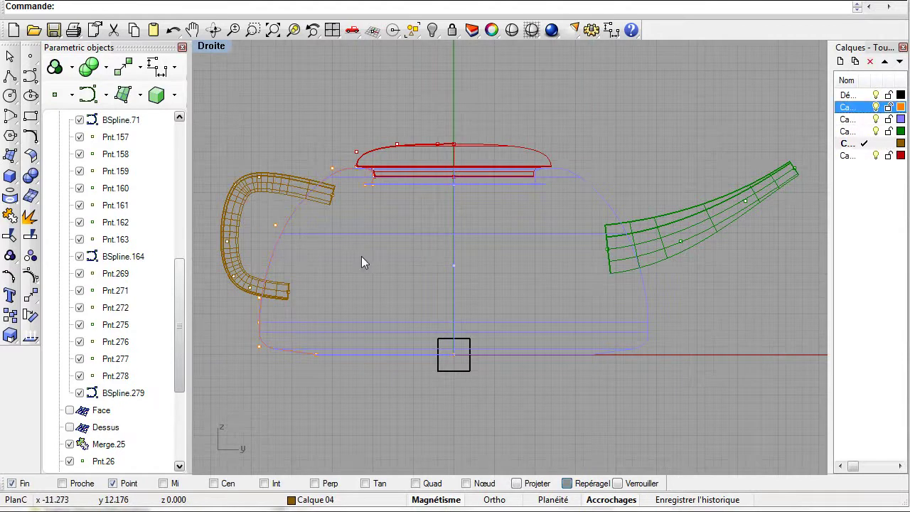
pyautogui.moveTo(352, 266); pyautogui.dragTo(397, 252, button='right')
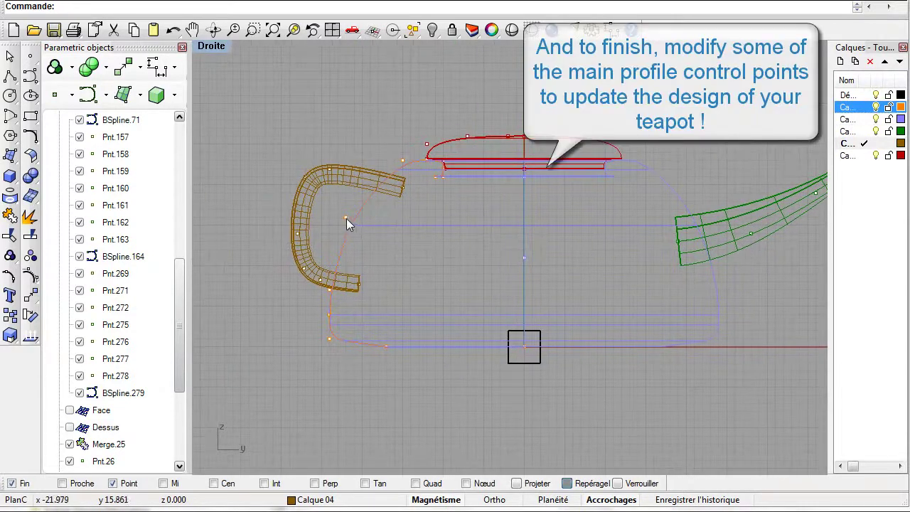